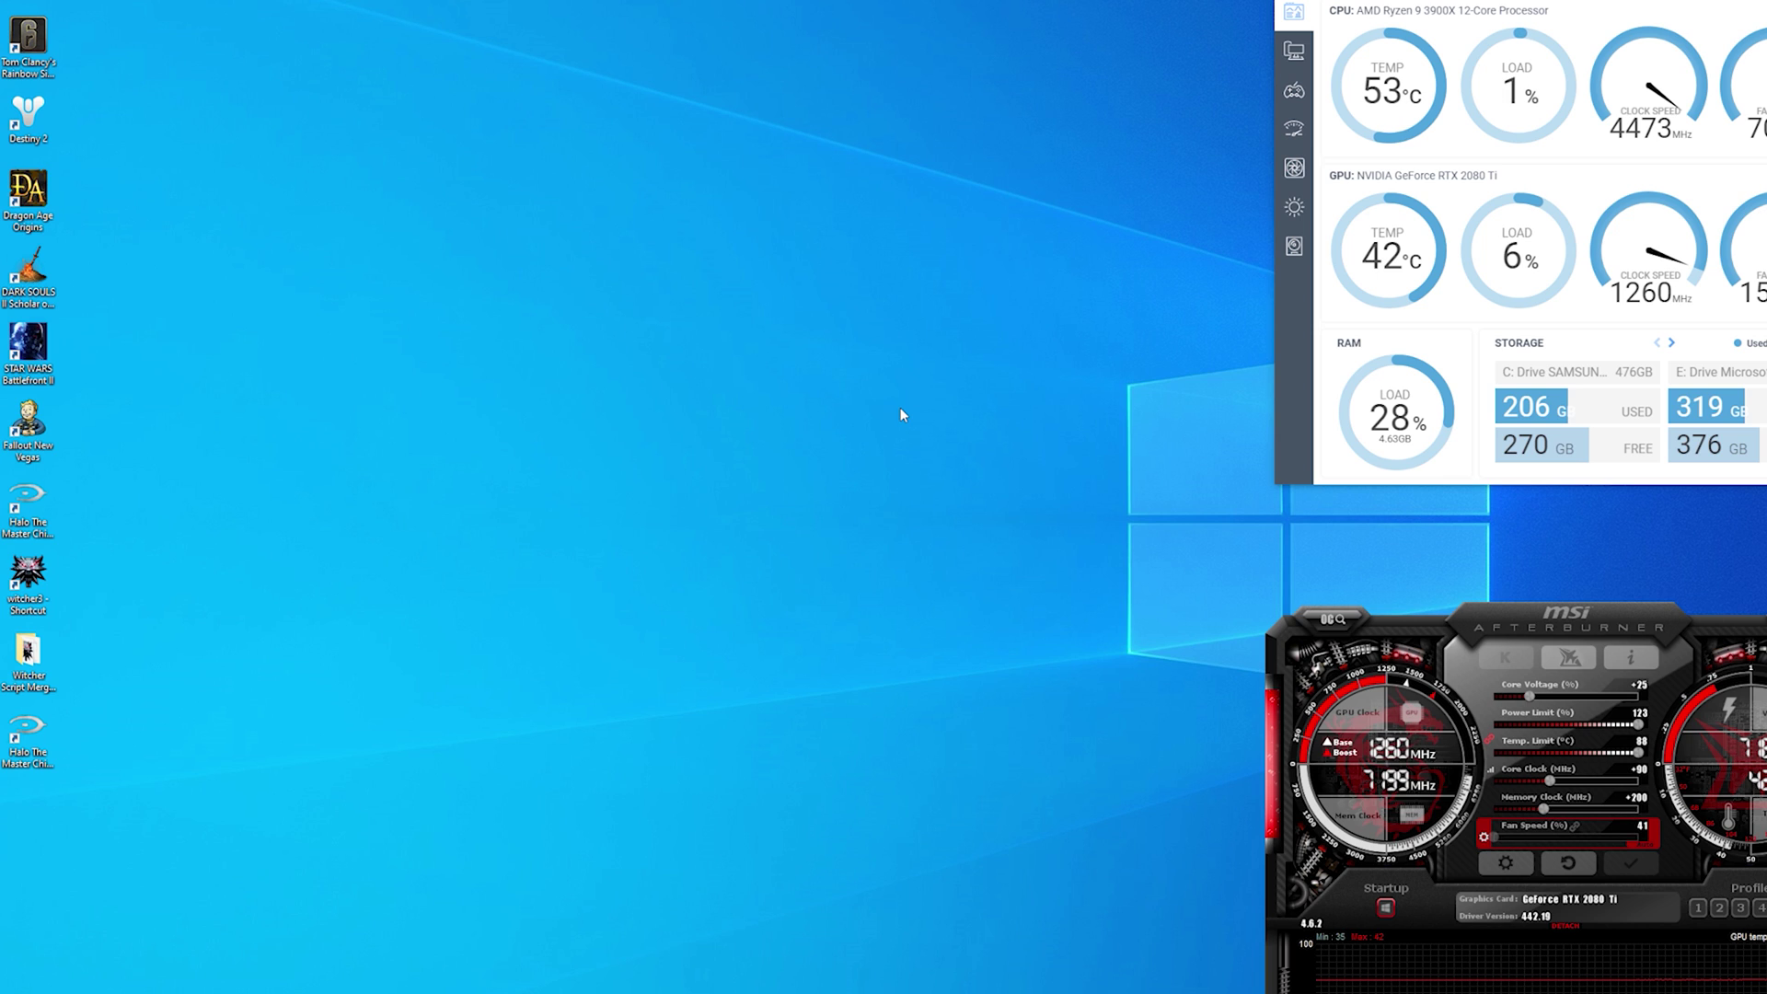
- Open Task Manager's Performance tab showing the AMD Ryzen 9 3900X CPU graphs
key(ctrl+shift+Escape)
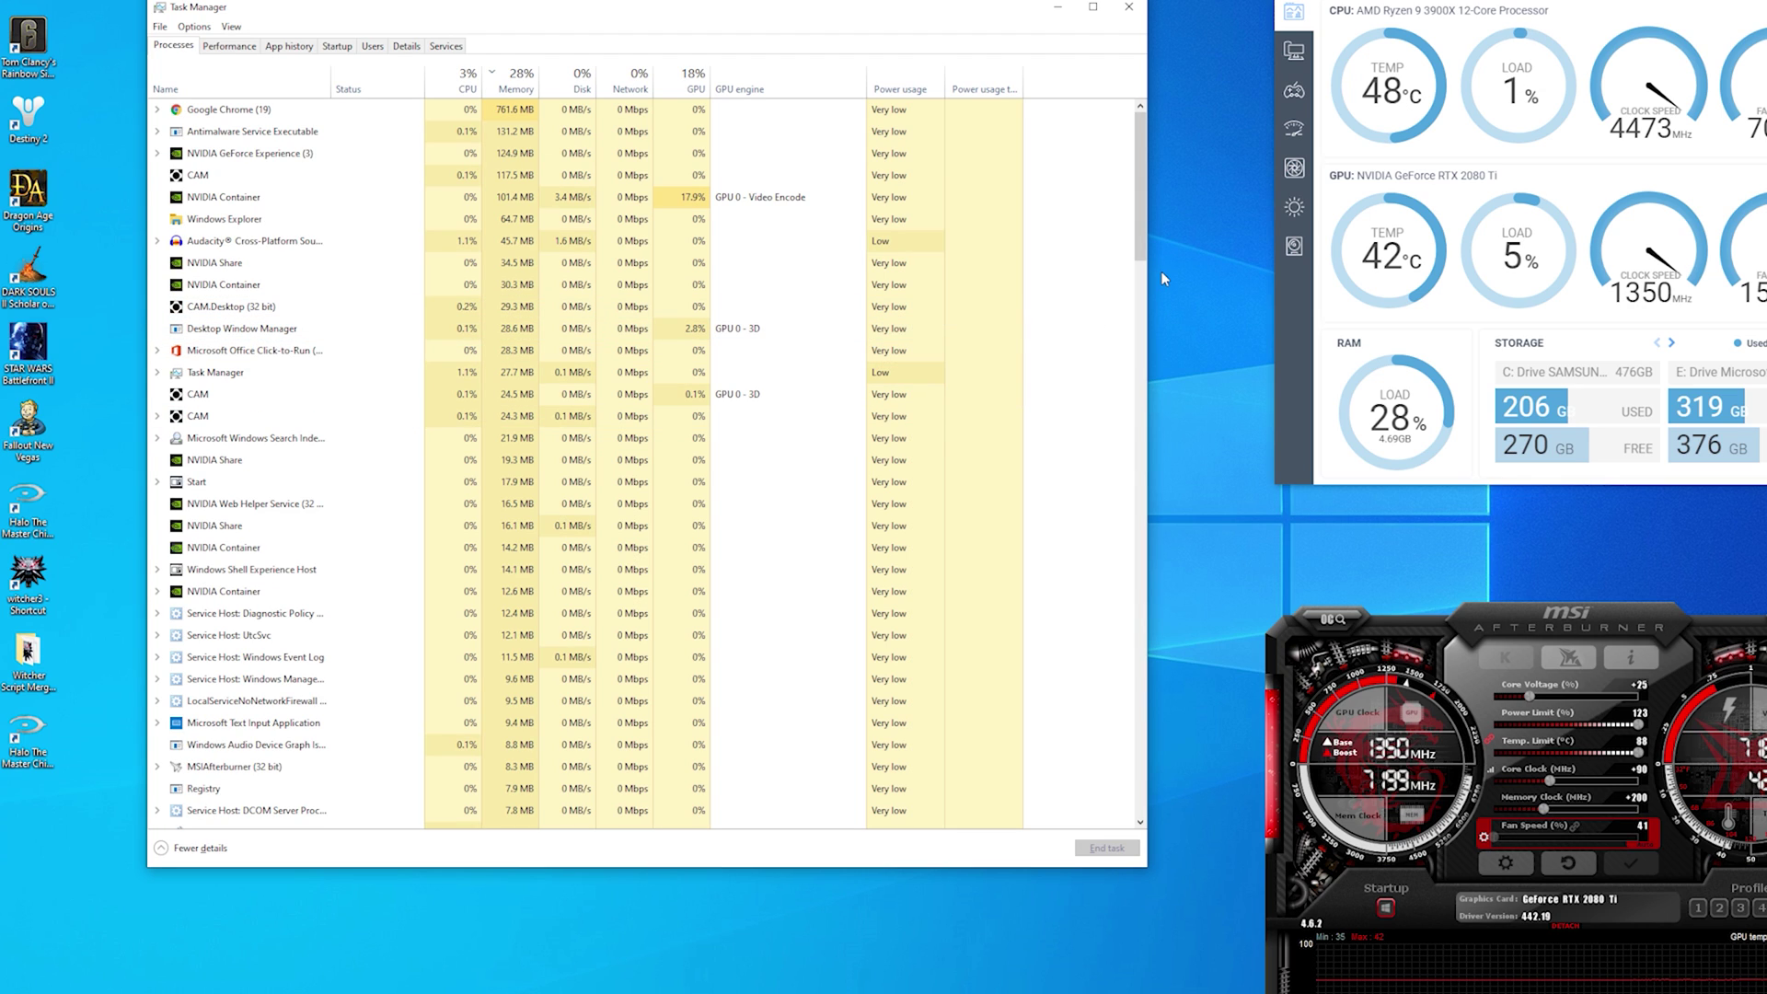
click(229, 47)
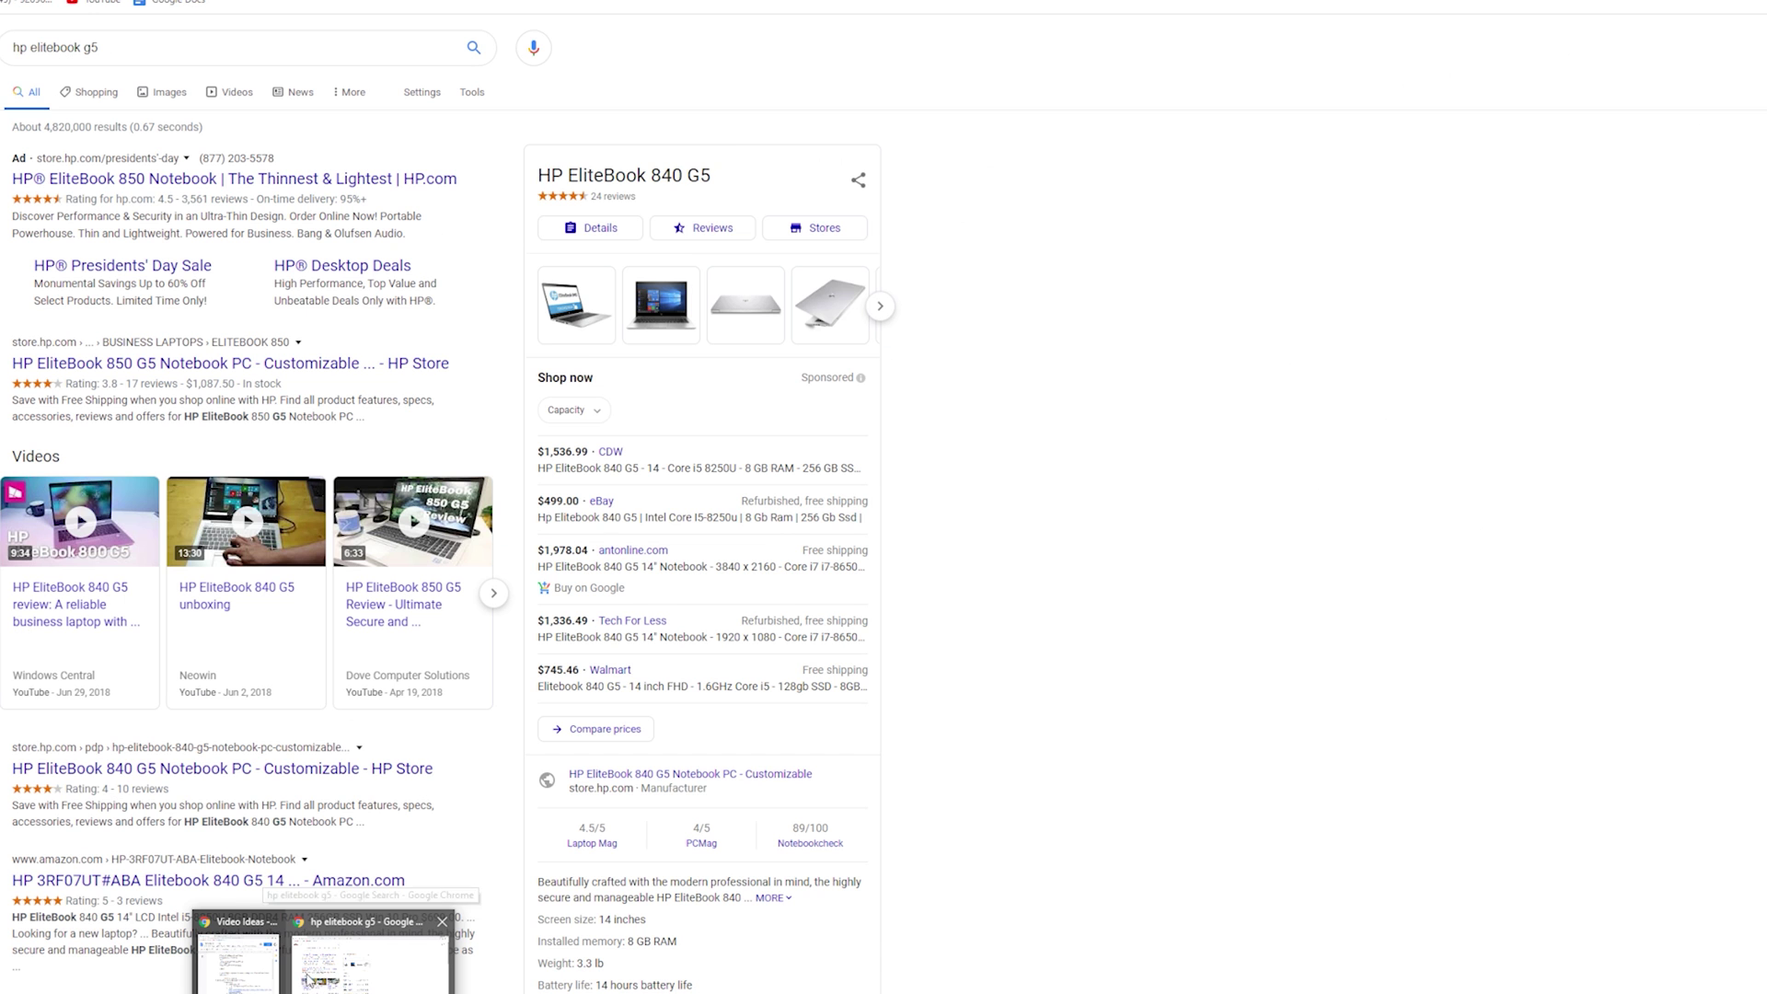
- Back in Chrome, change the Google search from 'hp elitebook g5' to 'hp elitebook i5 6300u'
click(308, 981)
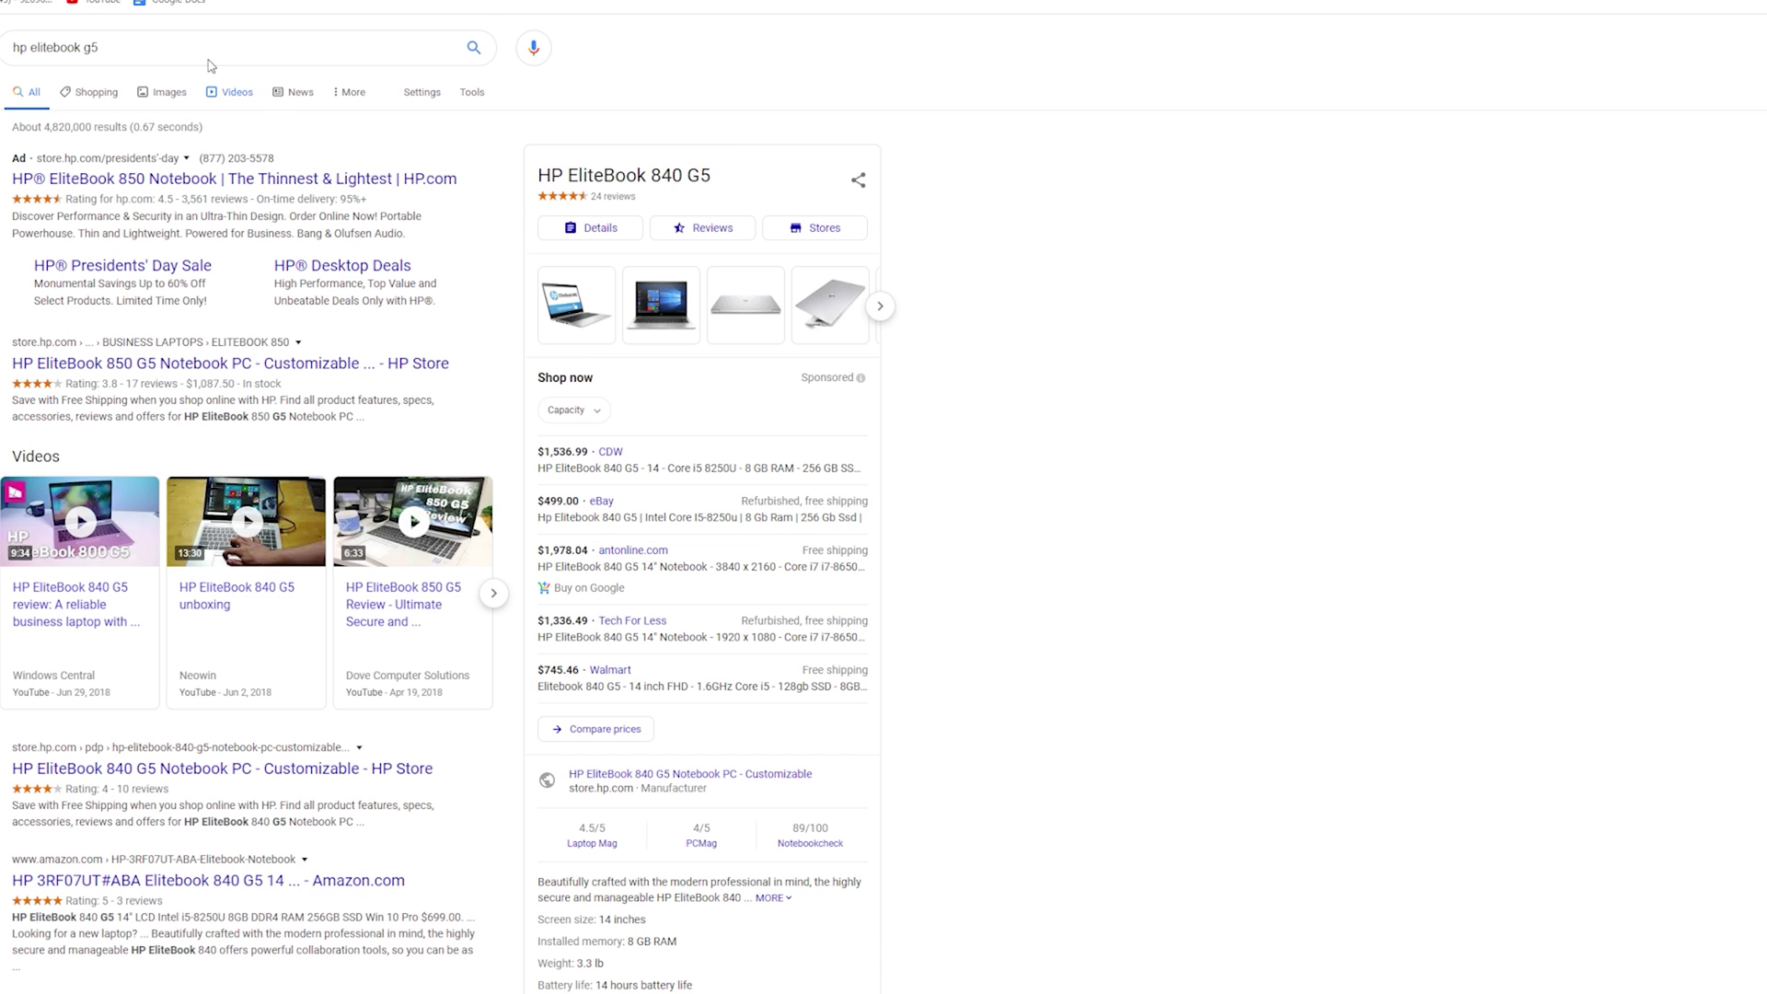
click(161, 45)
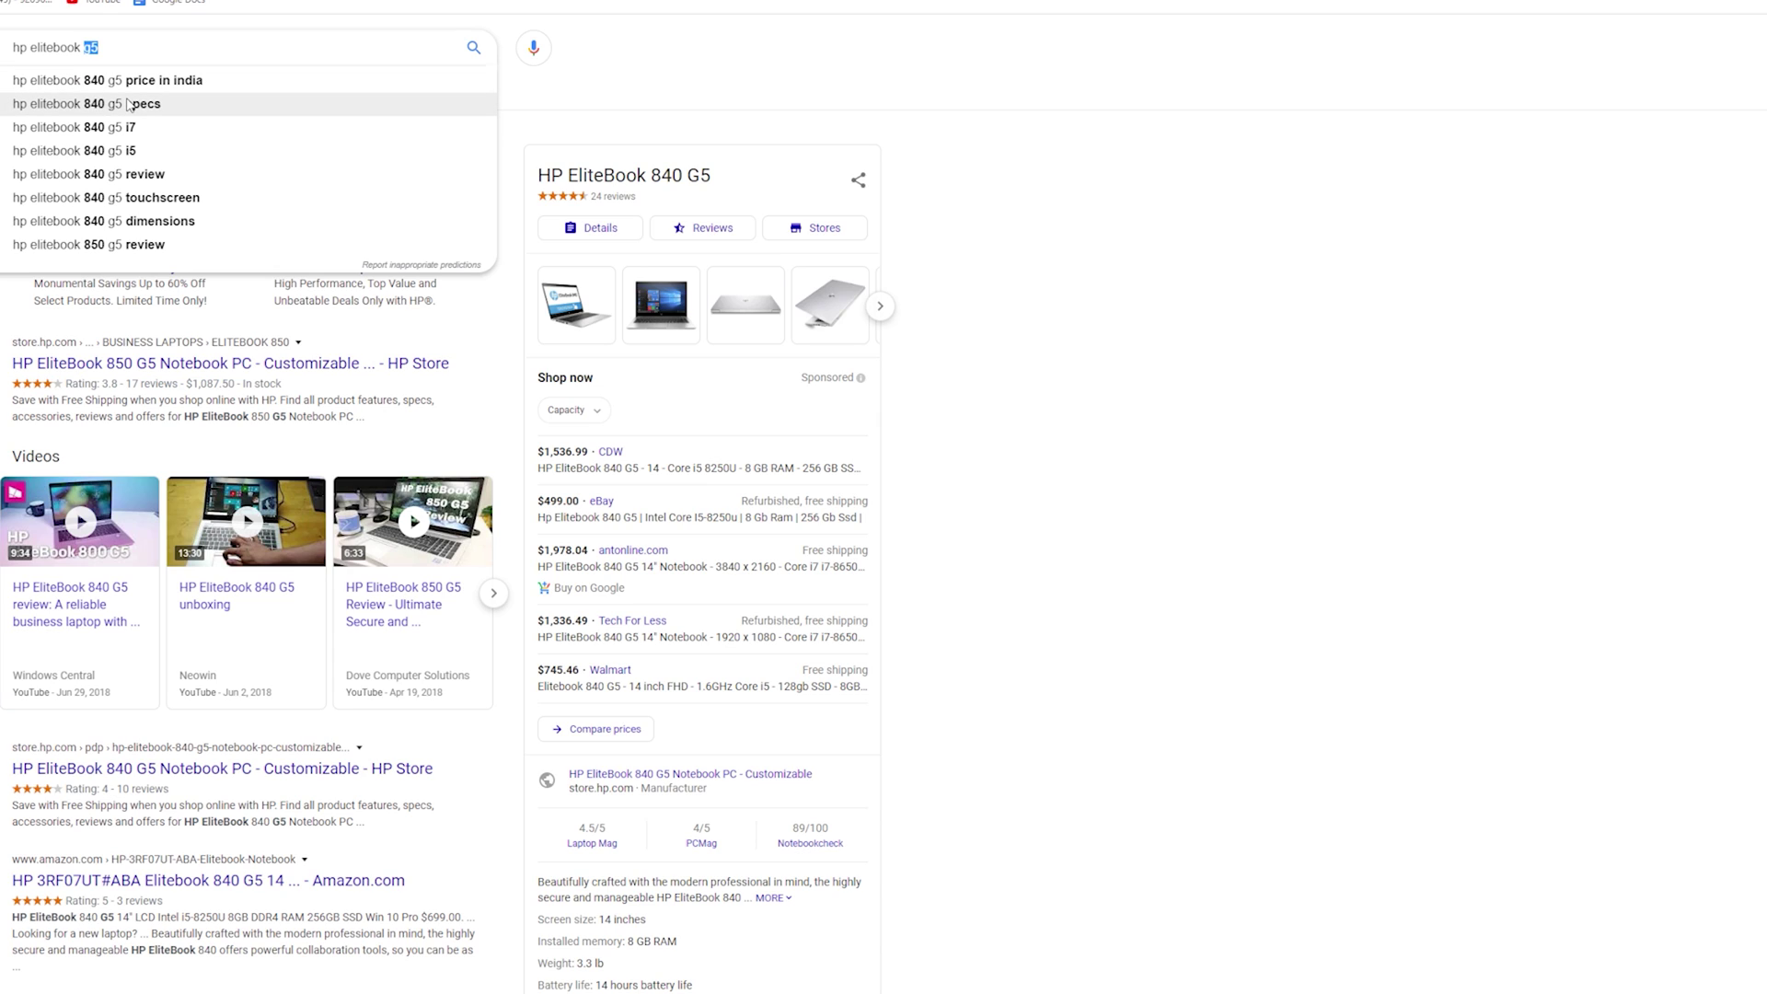
key(BackSpace)
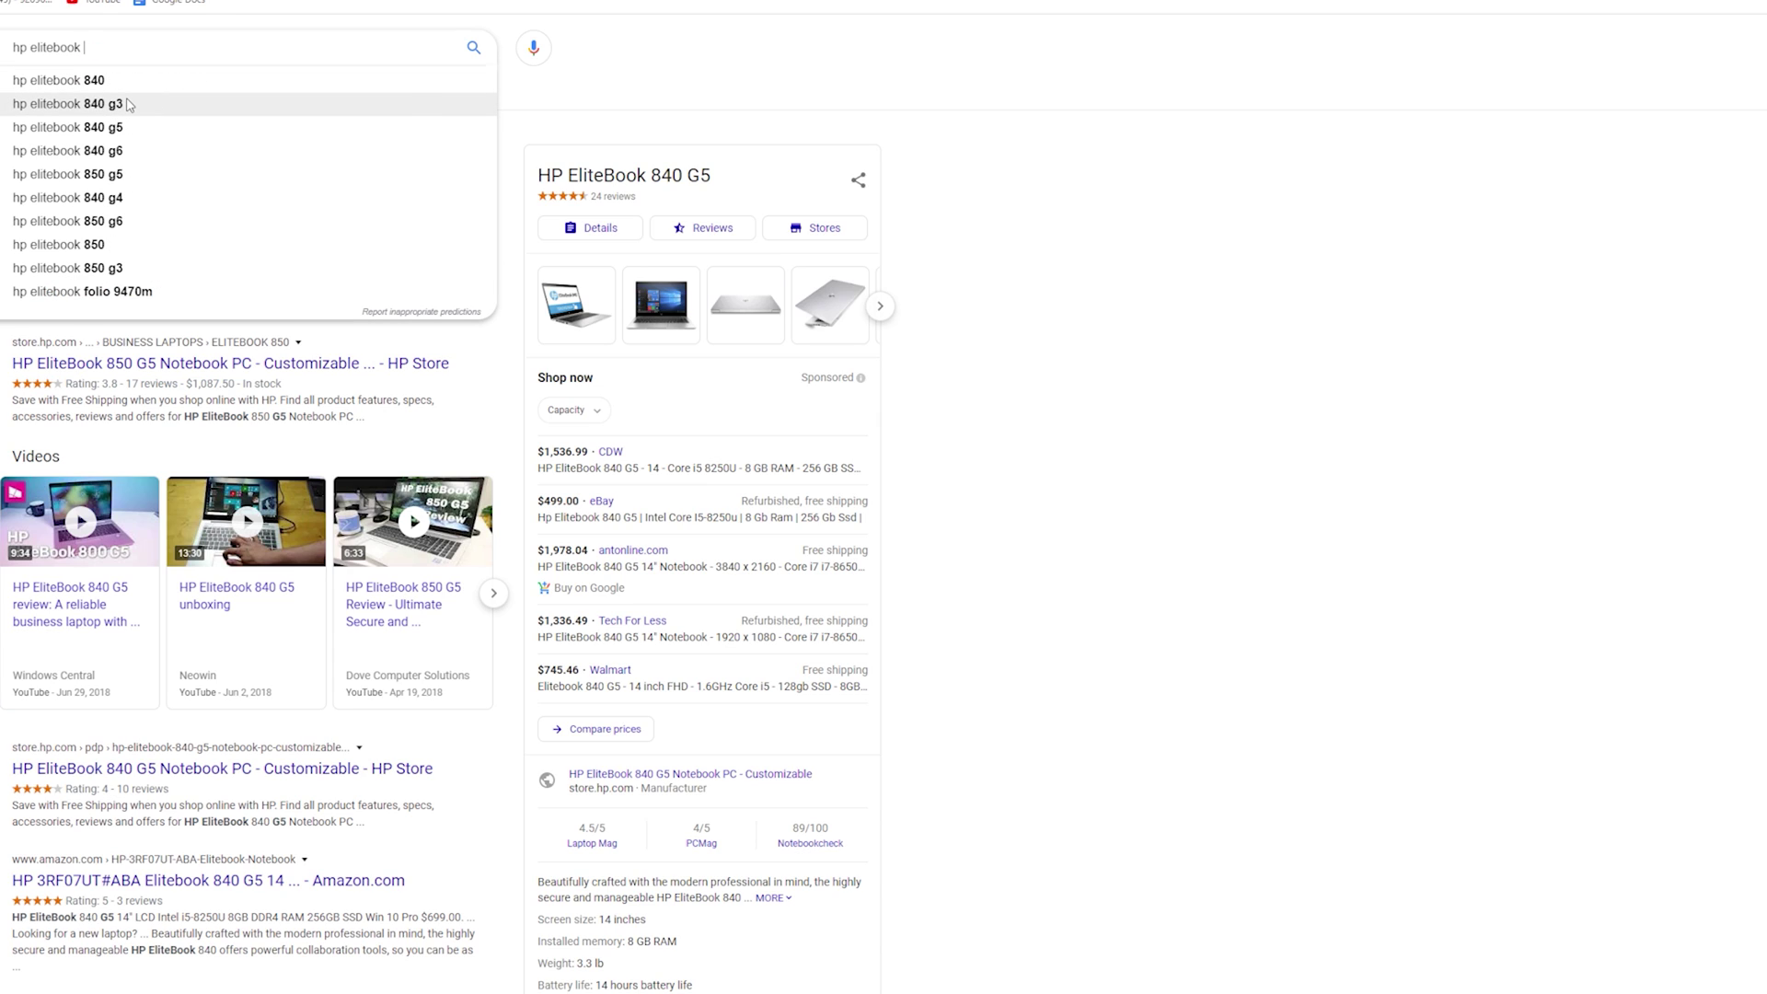
text(i5 6)
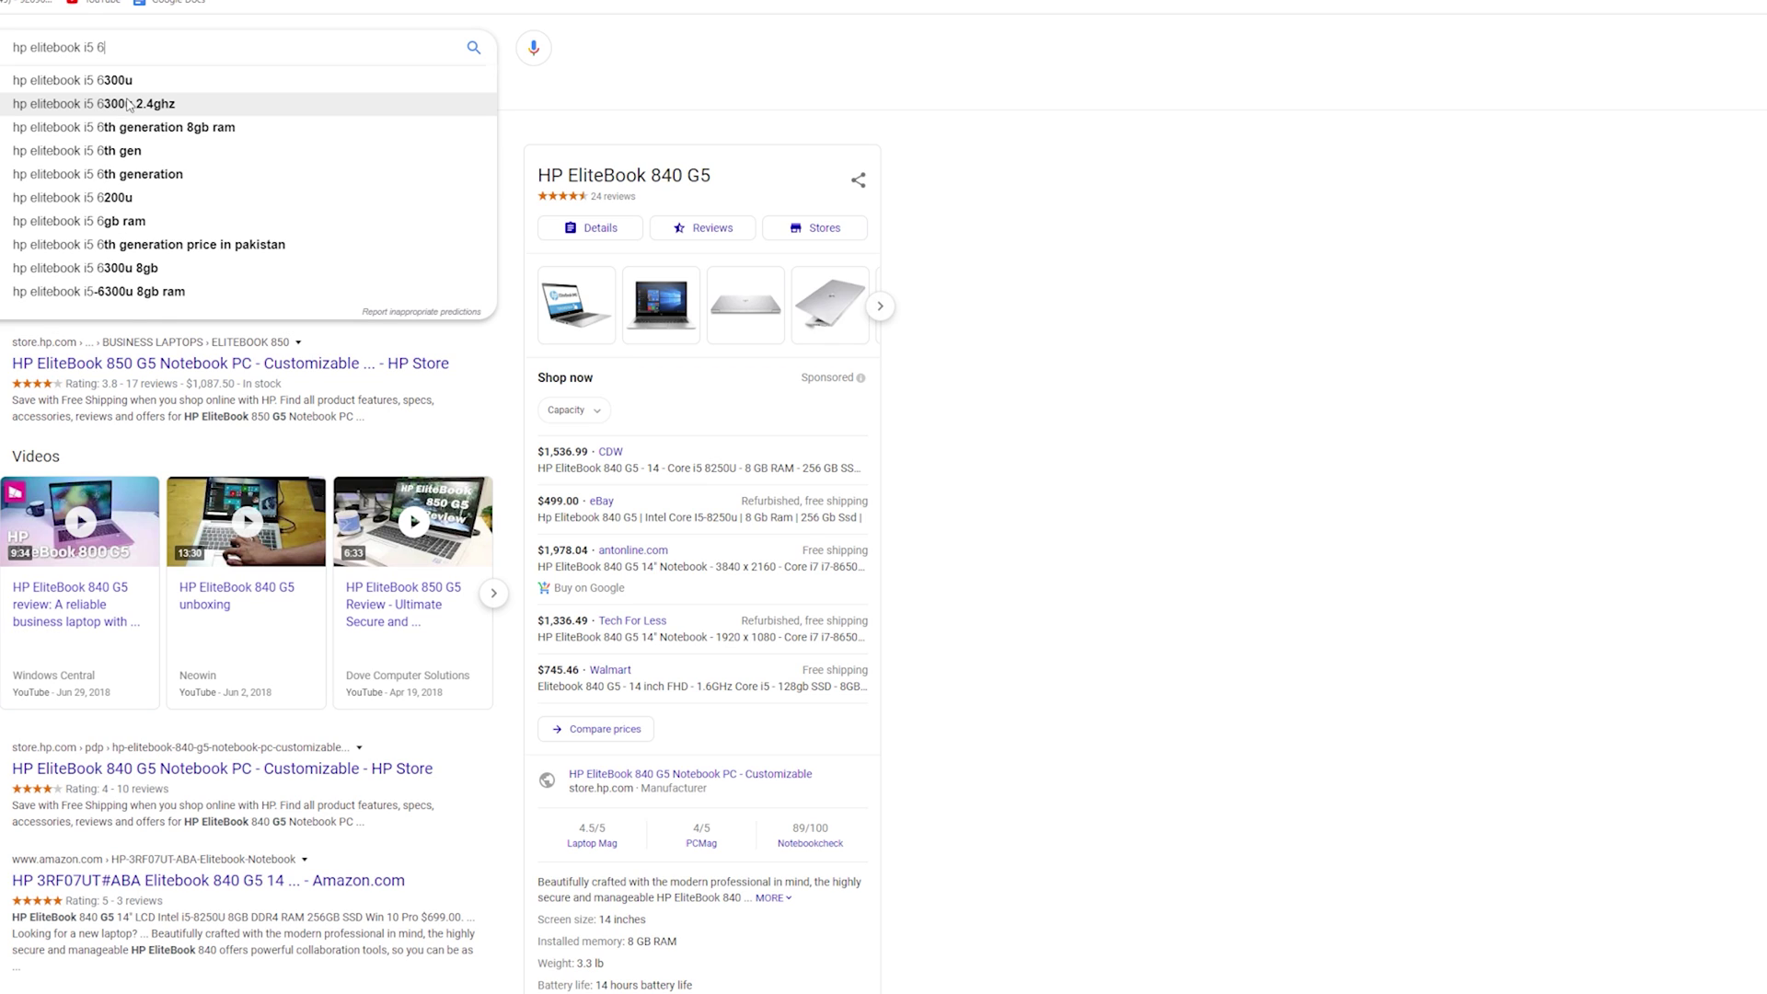
text(300)
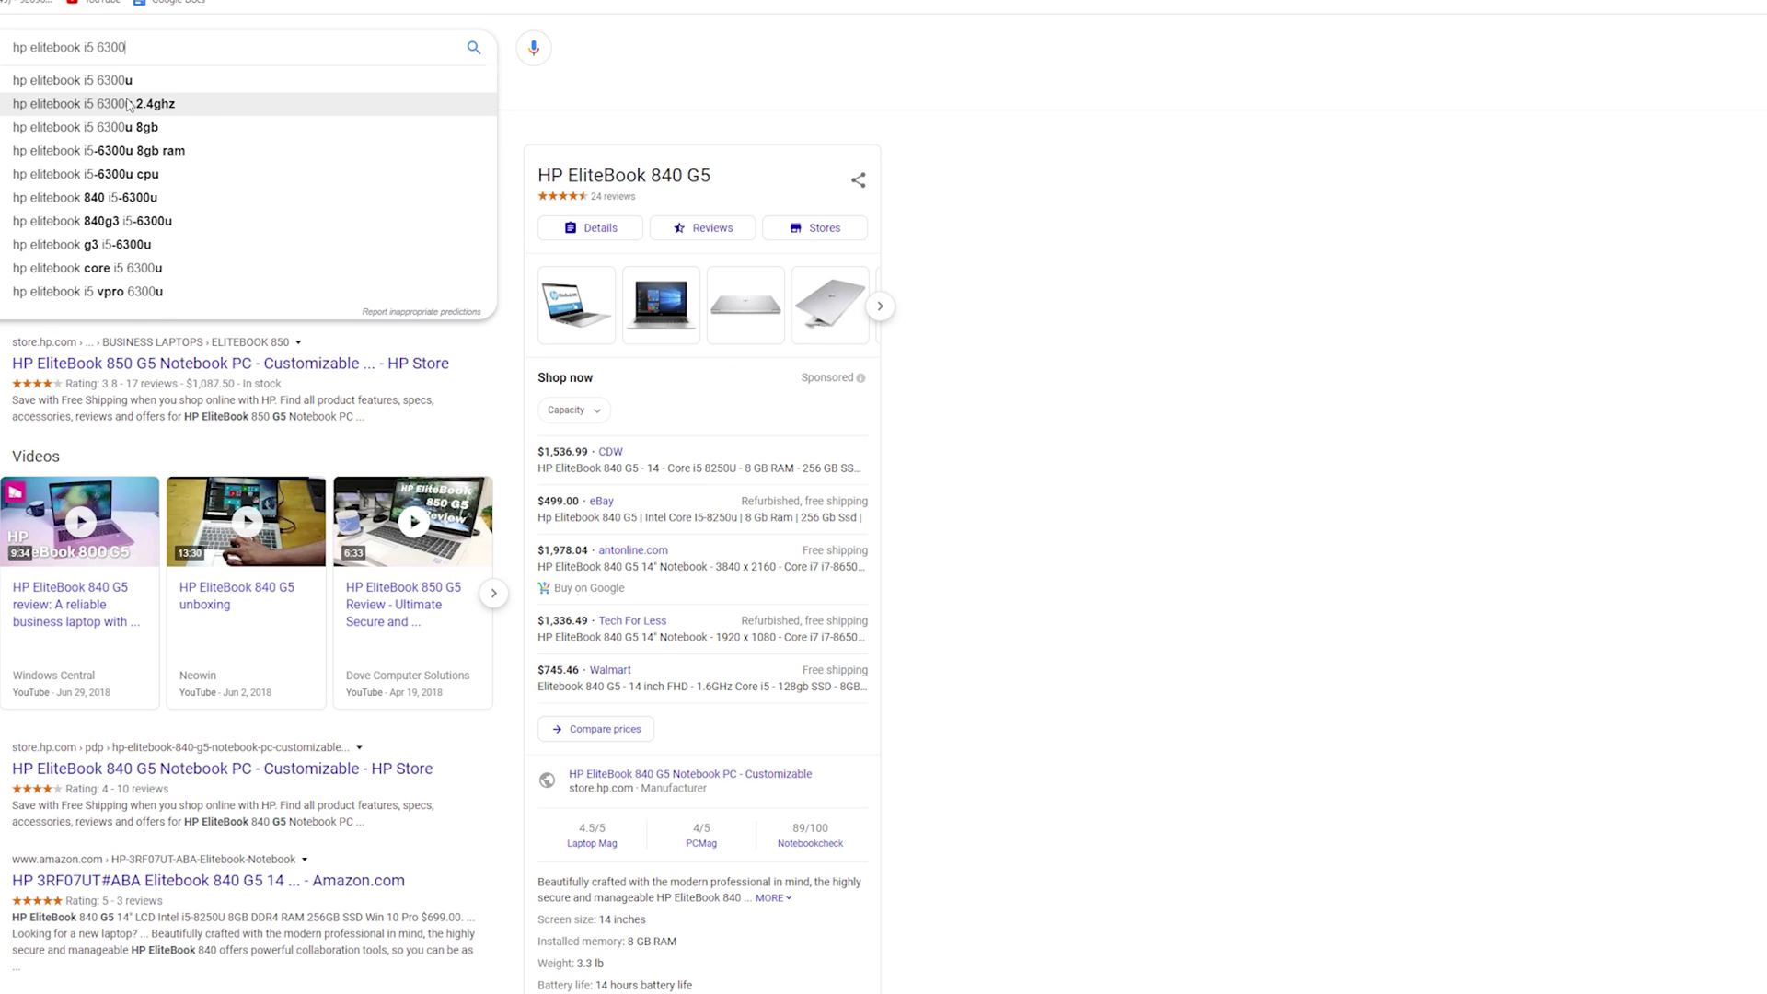
text(u)
key(Return)
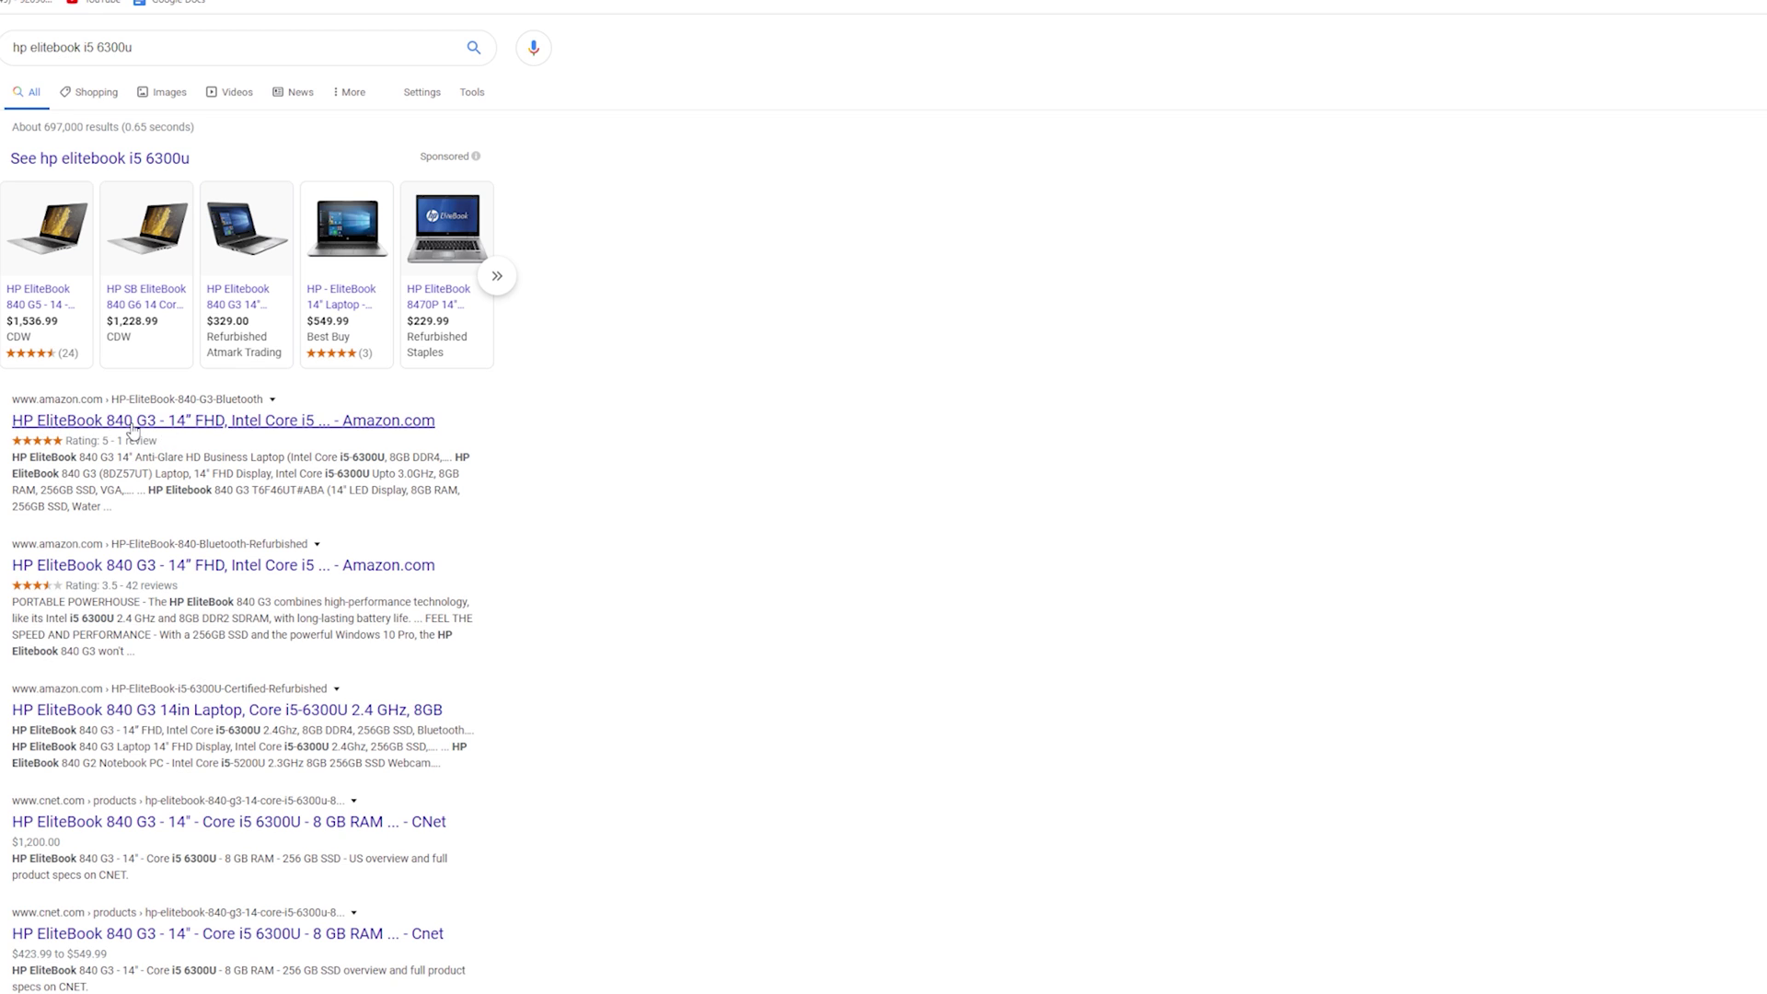
- Open the Amazon HP EliteBook 840 G3 listing and select 'HP EliteBook 840 G3' in its title
click(133, 425)
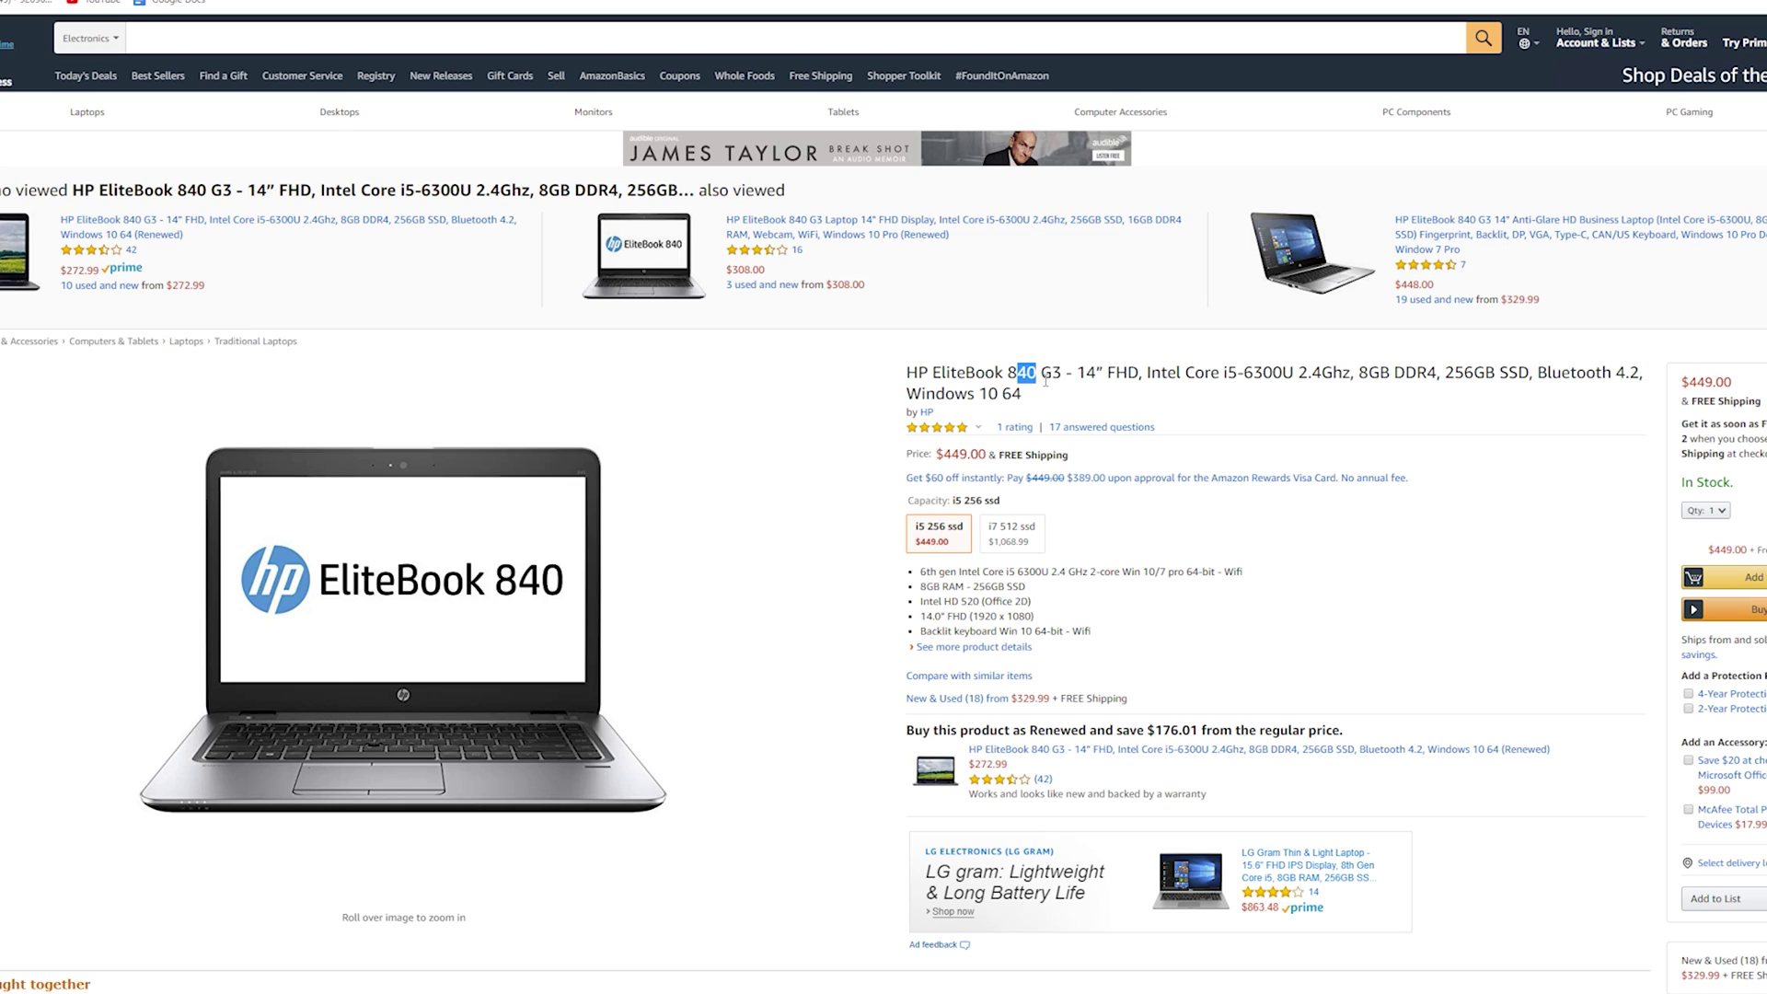
double_click(1240, 372)
click(1248, 373)
drag(1244, 373, 1285, 375)
drag(1041, 373, 1062, 373)
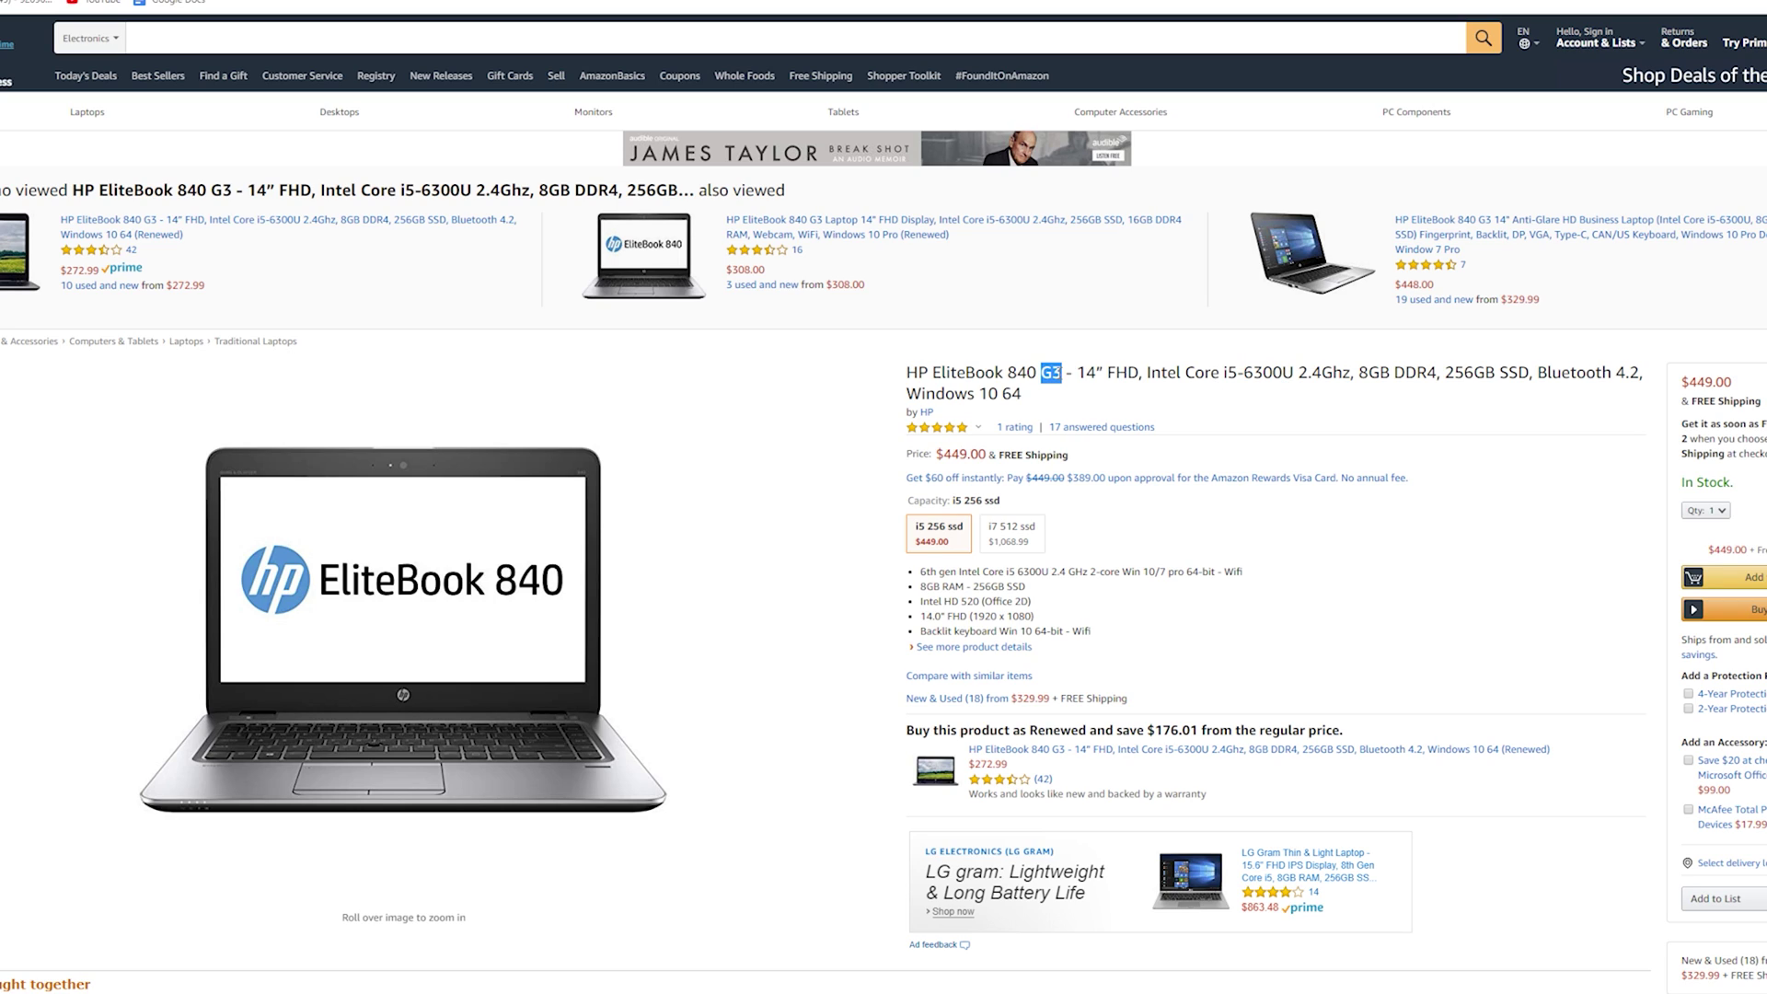
click(1251, 376)
drag(1041, 373, 1065, 382)
click(908, 371)
drag(908, 371, 1065, 373)
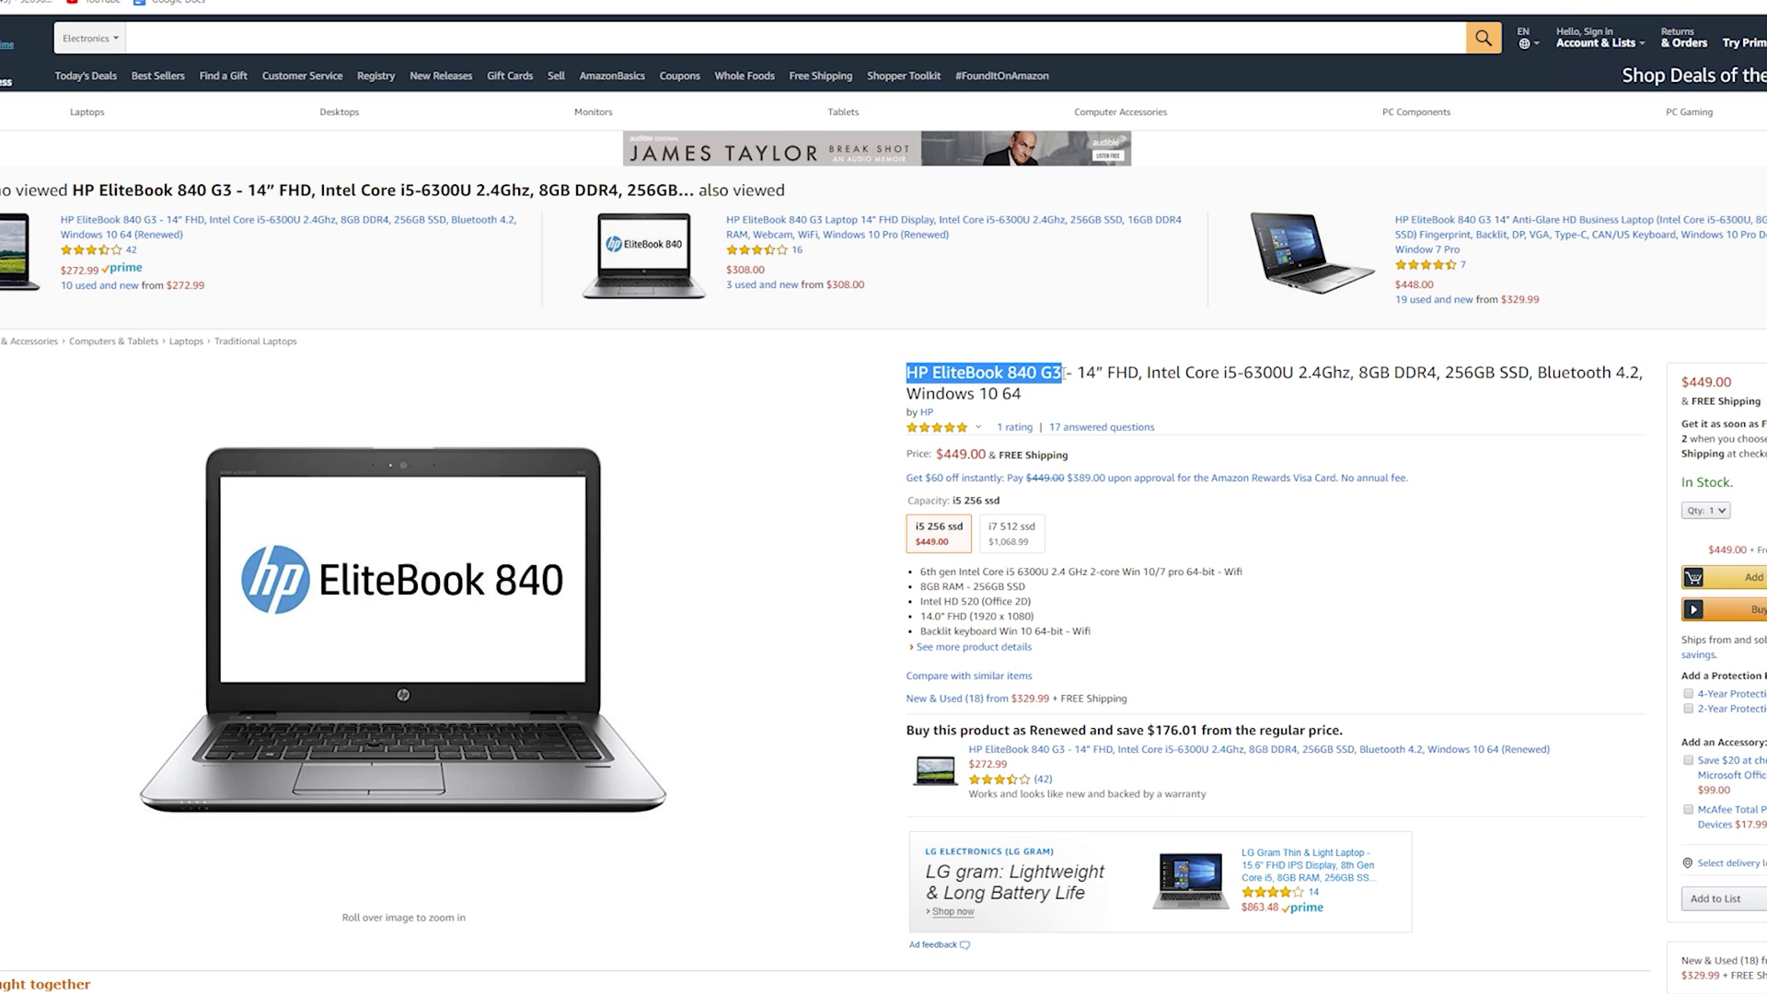
- Copy the selected model name and open a new browser tab
right_click(1021, 373)
click(1045, 387)
key(ctrl+t)
- Search 'HP EliteBook 840 G3 drivers' and open HP's official support driver page
right_click(177, 1)
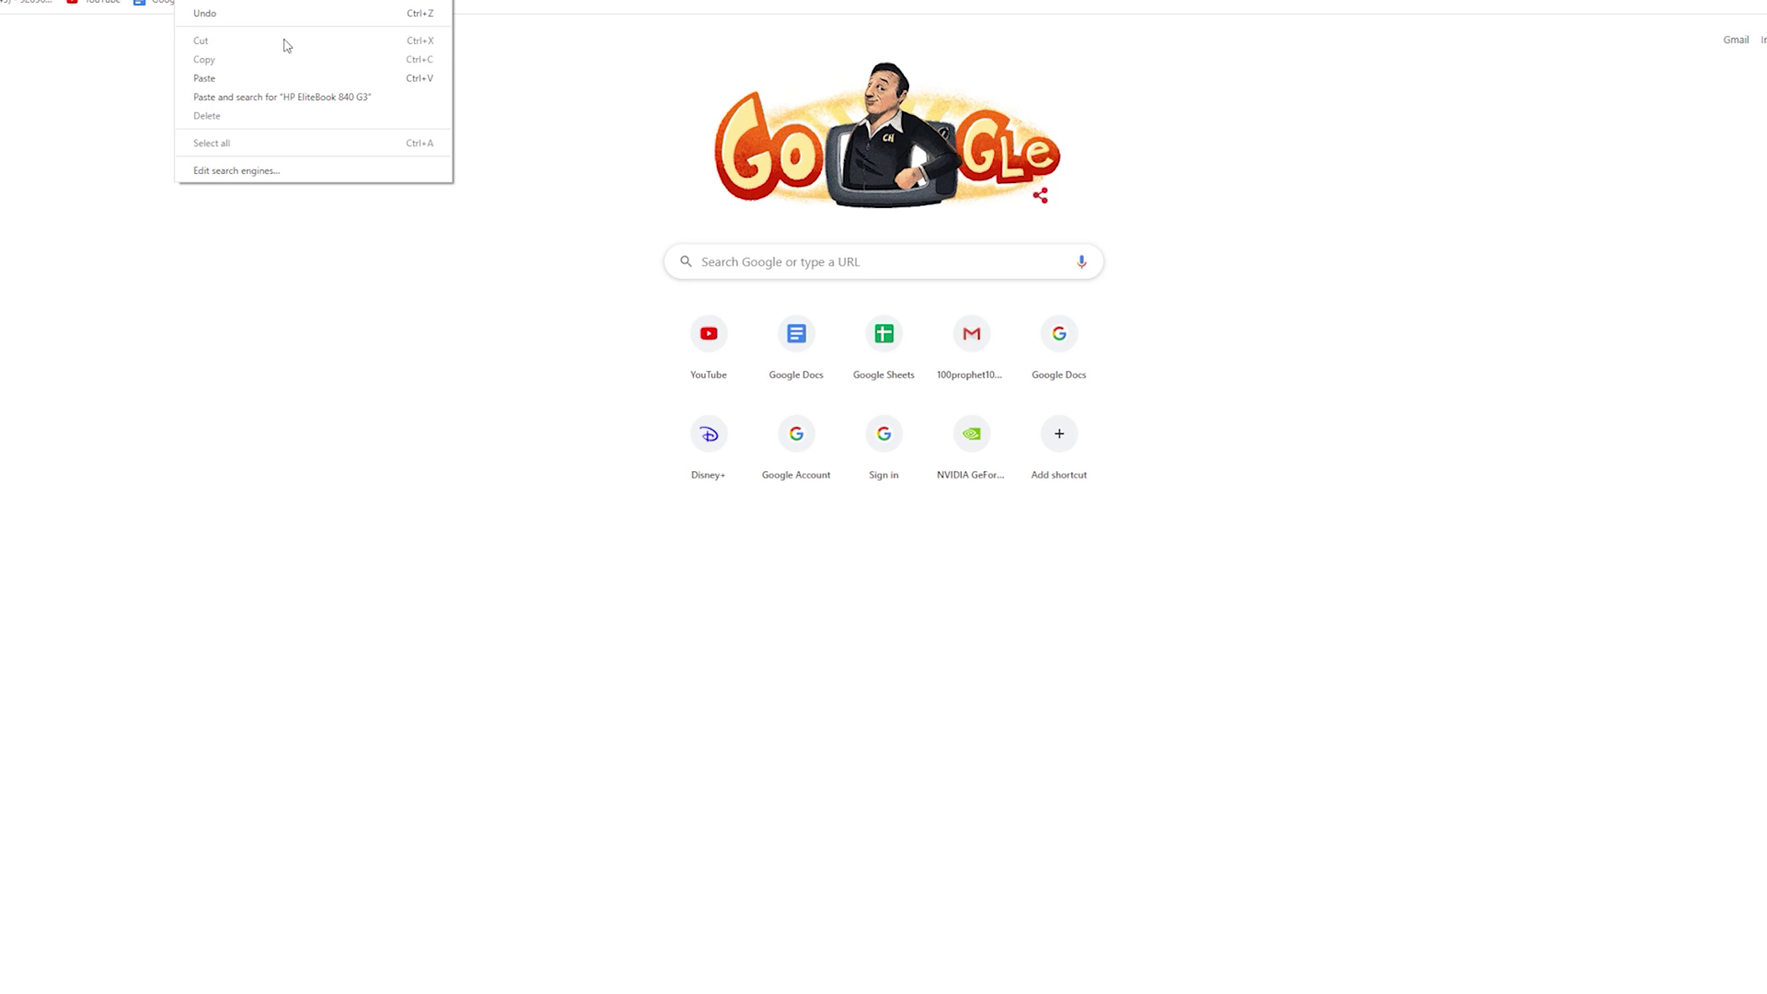
click(271, 79)
text(d)
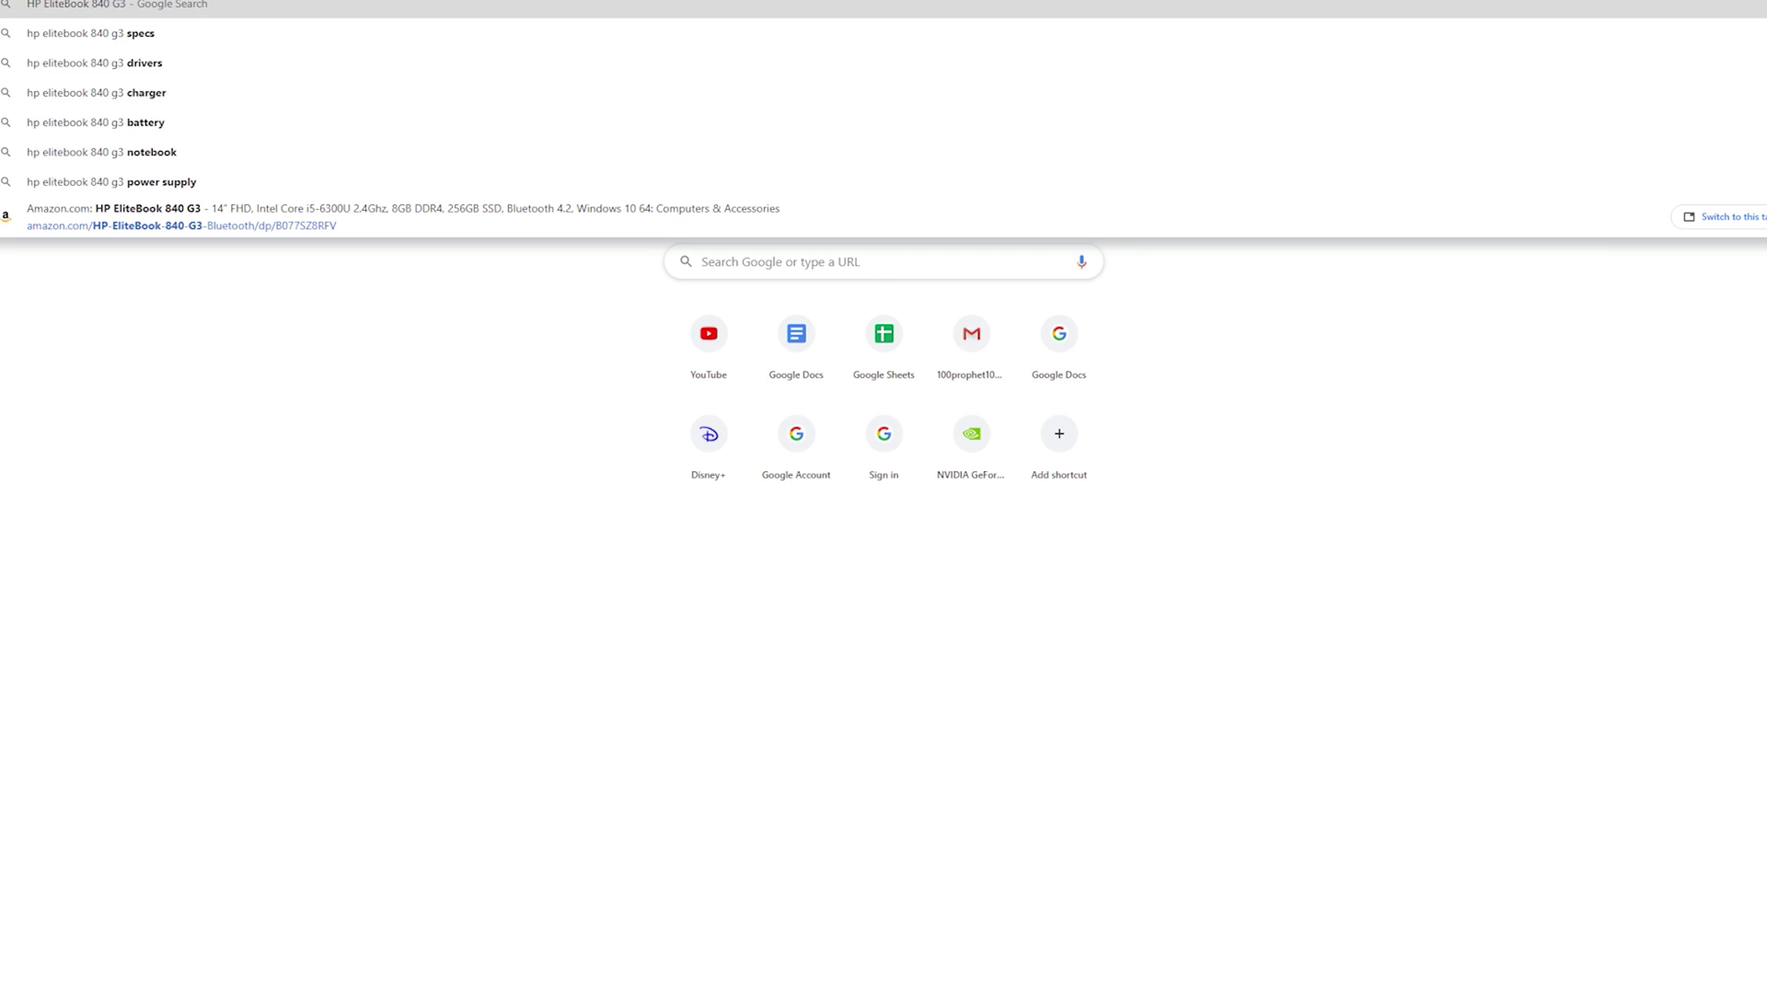
text(rivers)
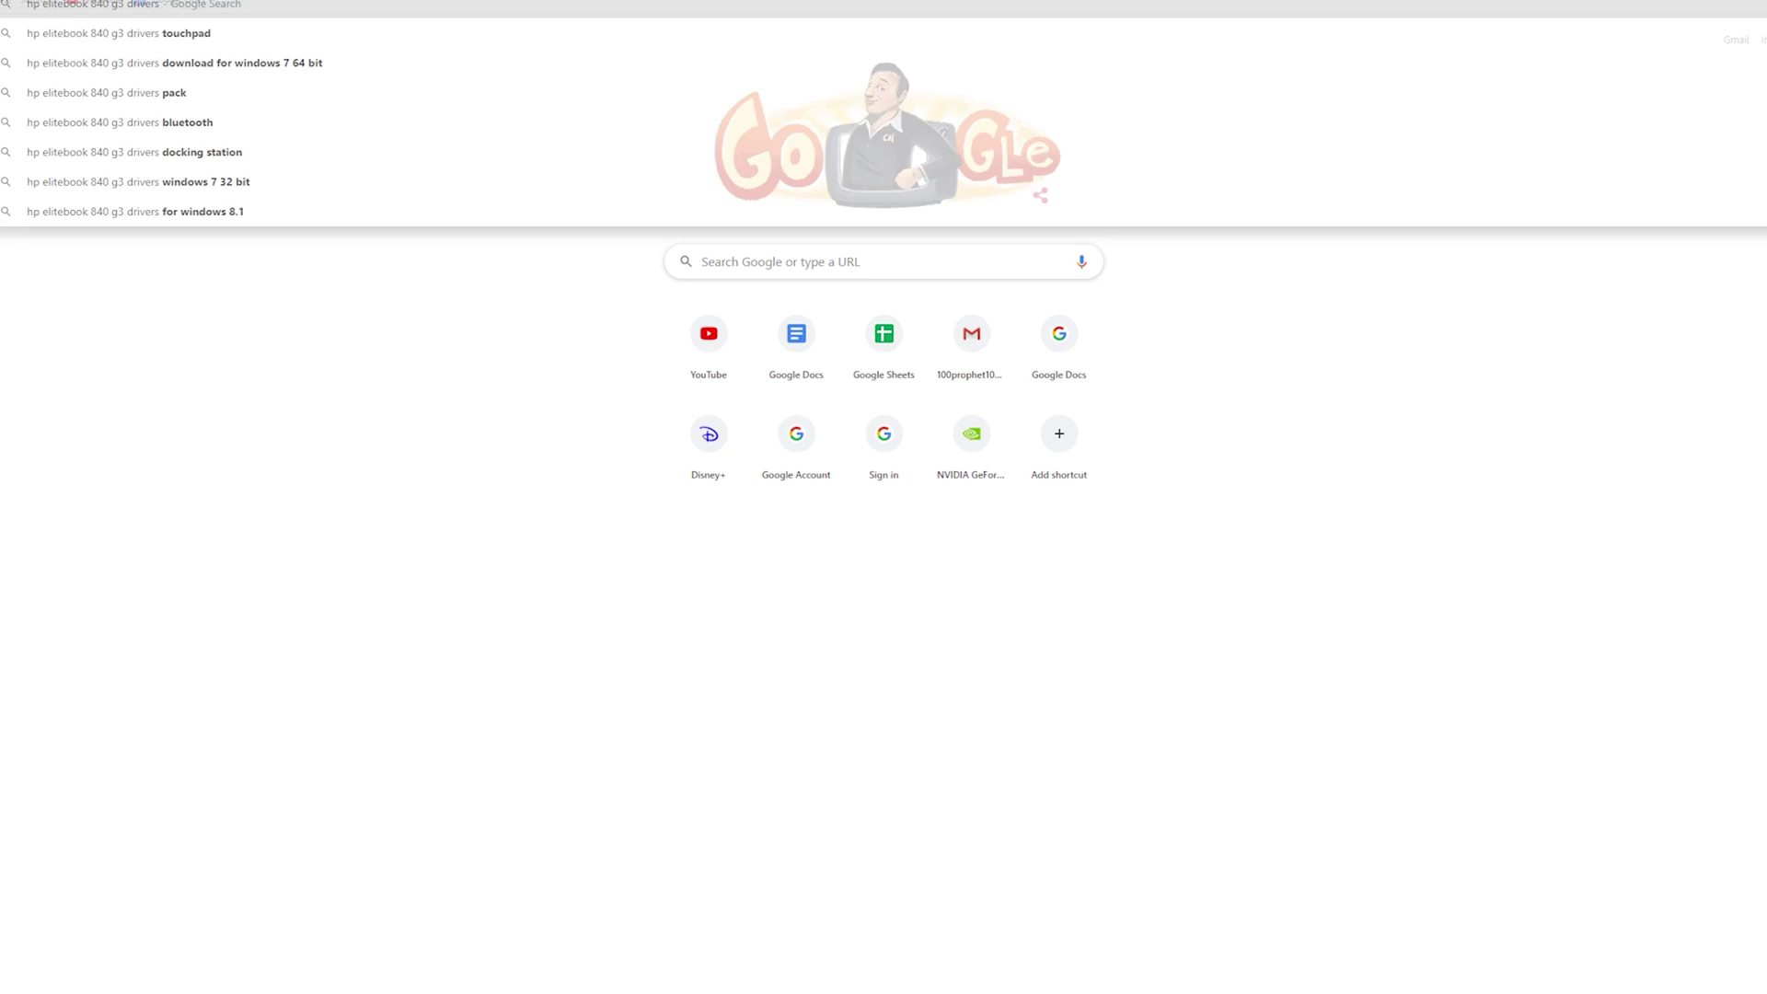
key(Return)
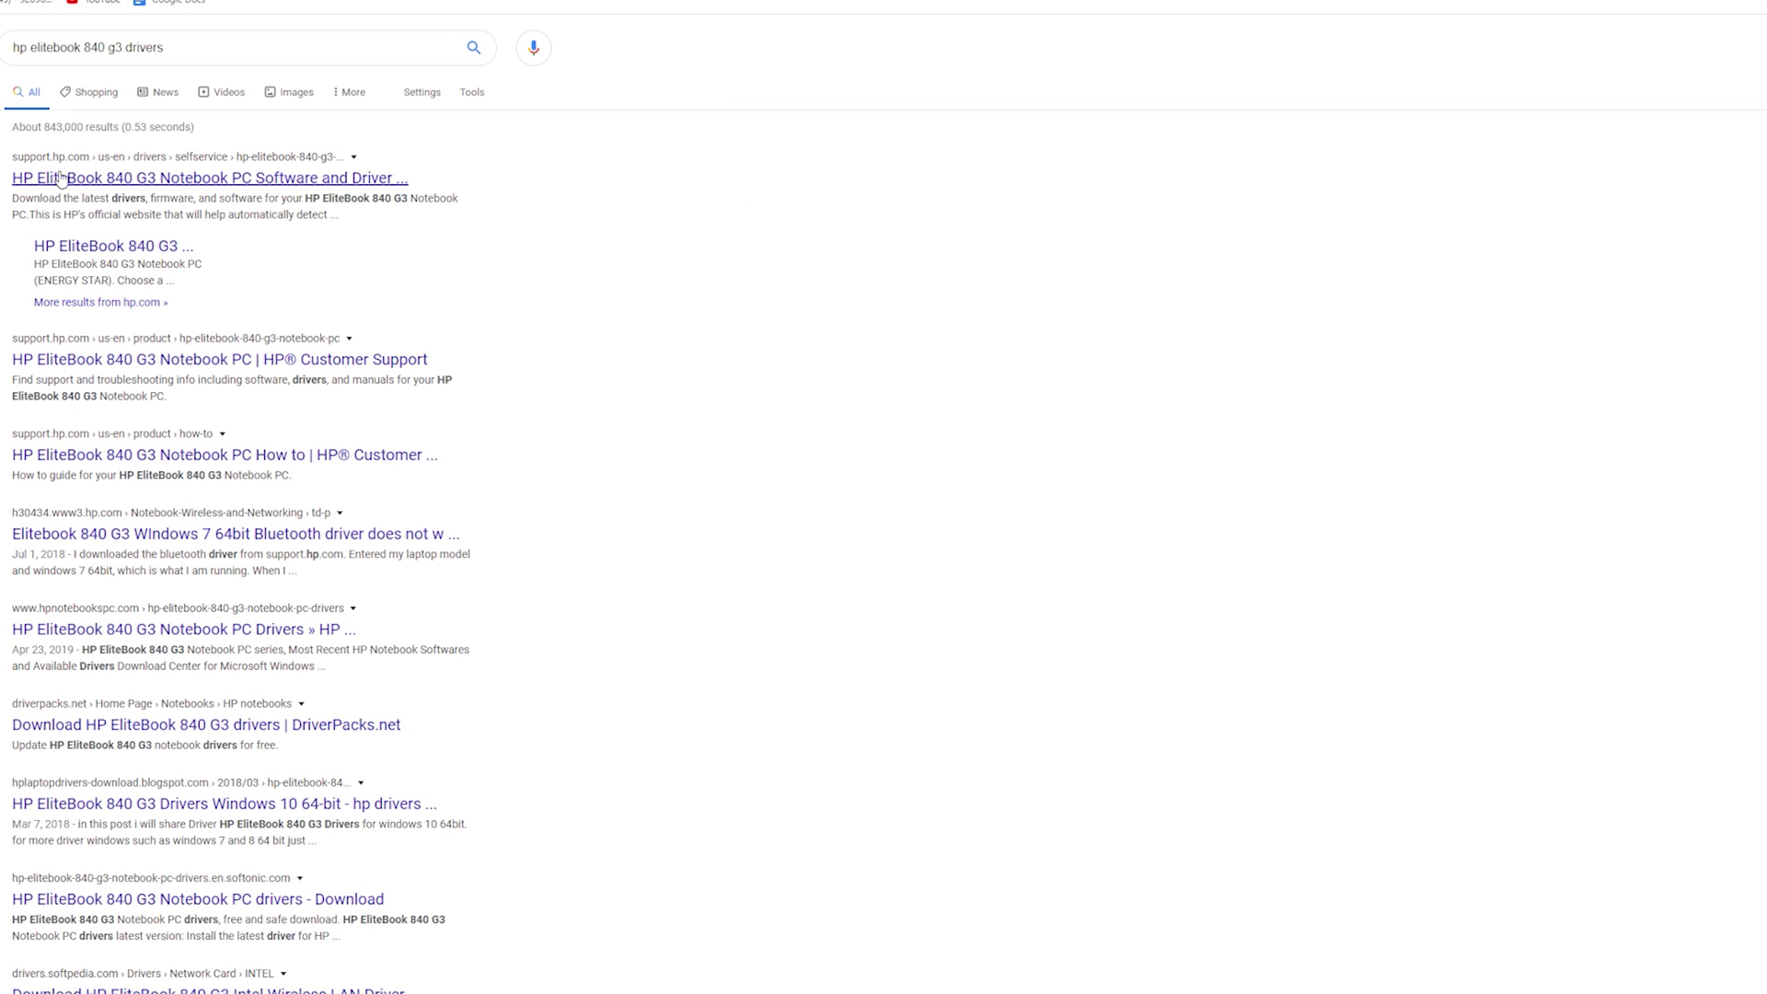
click(103, 180)
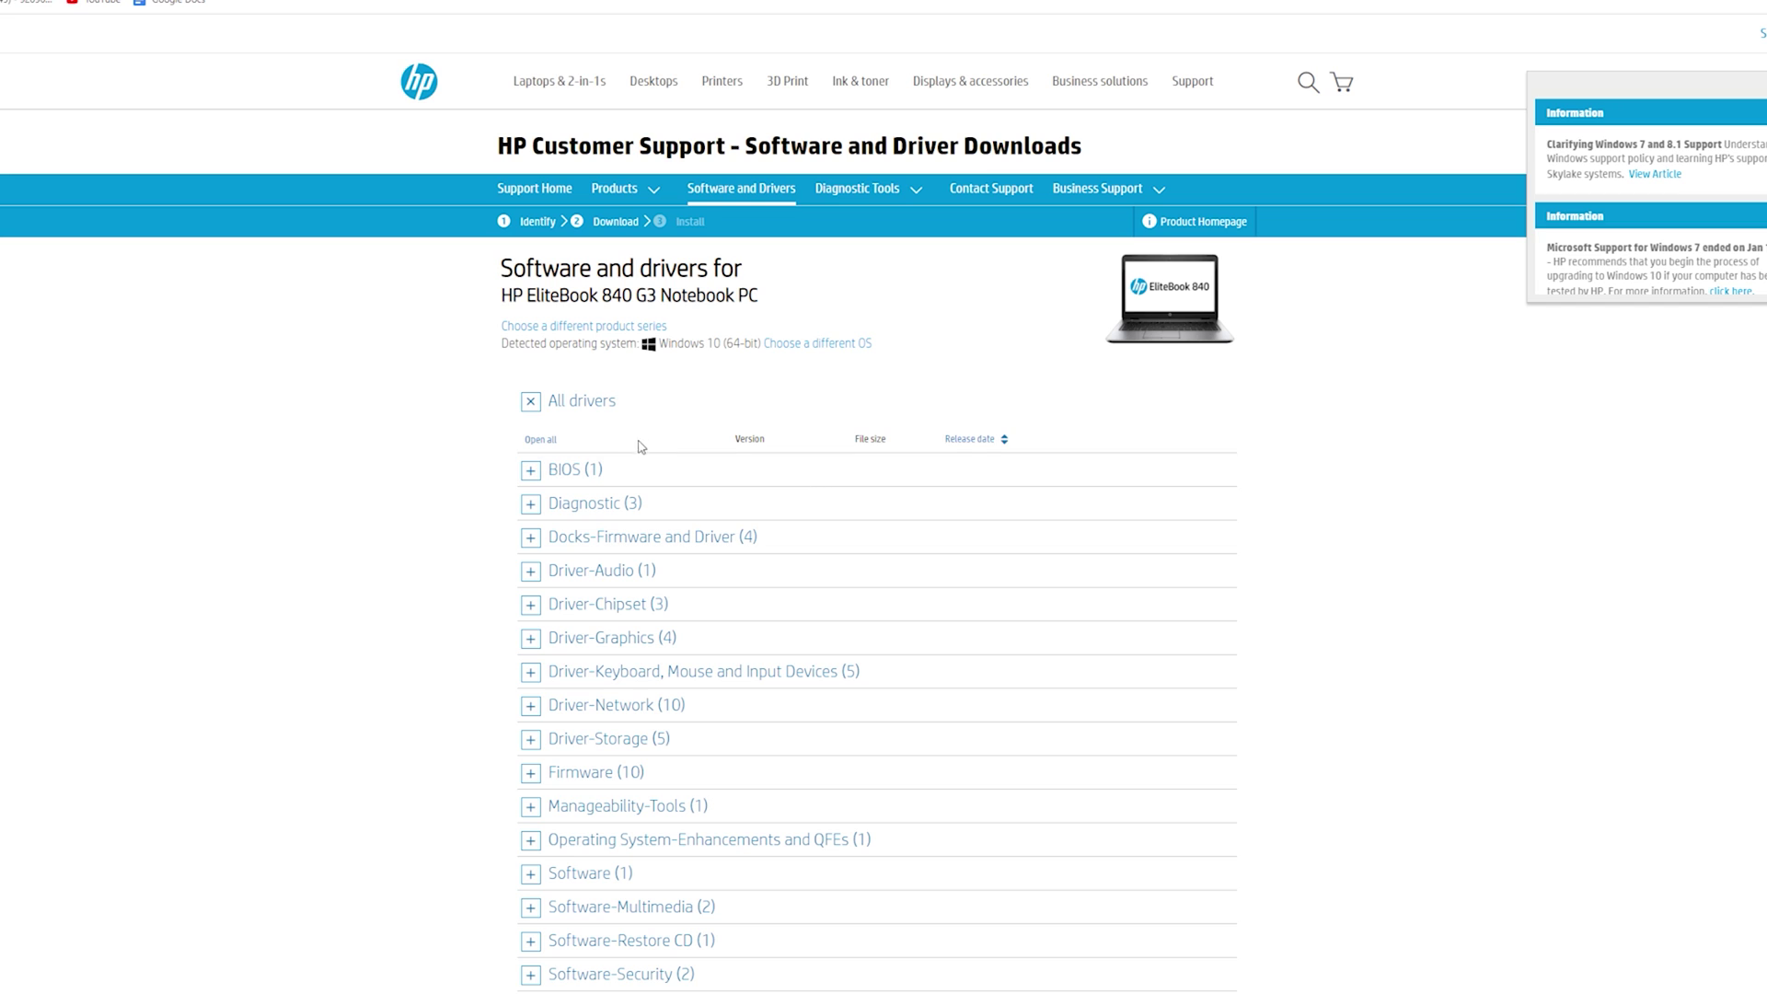
- Expand the Driver-Keyboard, Mouse and Input Devices category and check the detected Windows 10 (64-bit)
scroll(676, 424, down, 3)
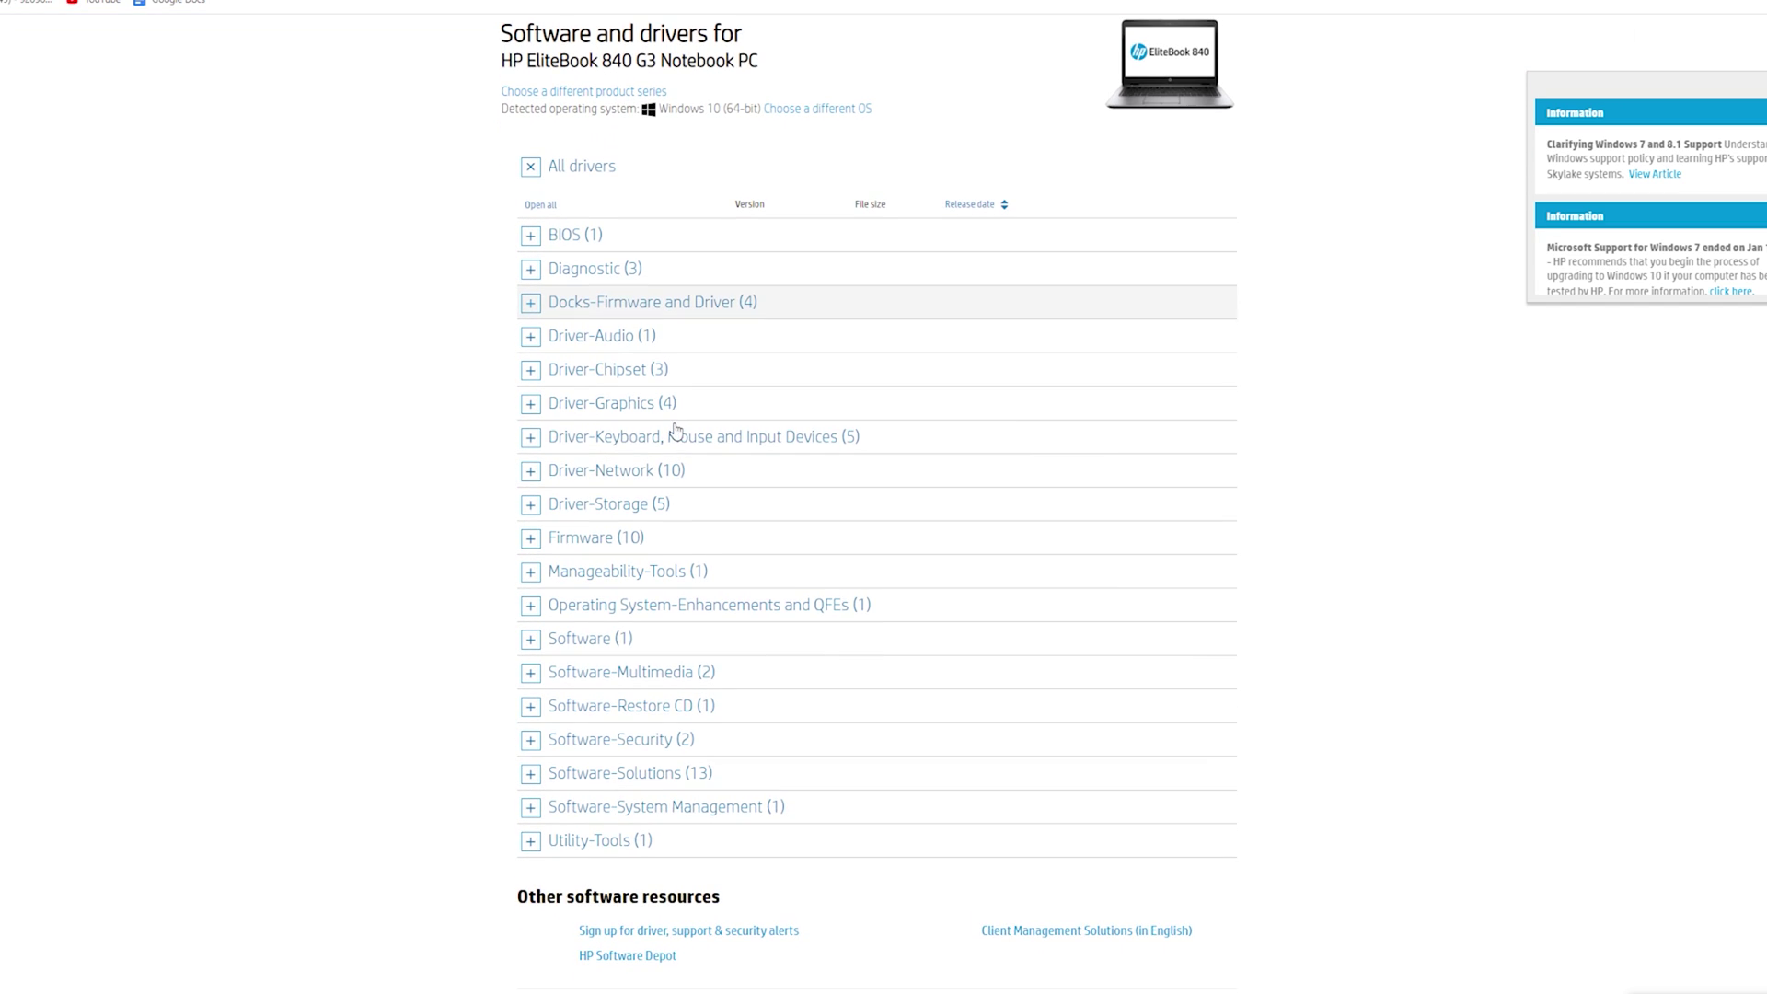
click(531, 438)
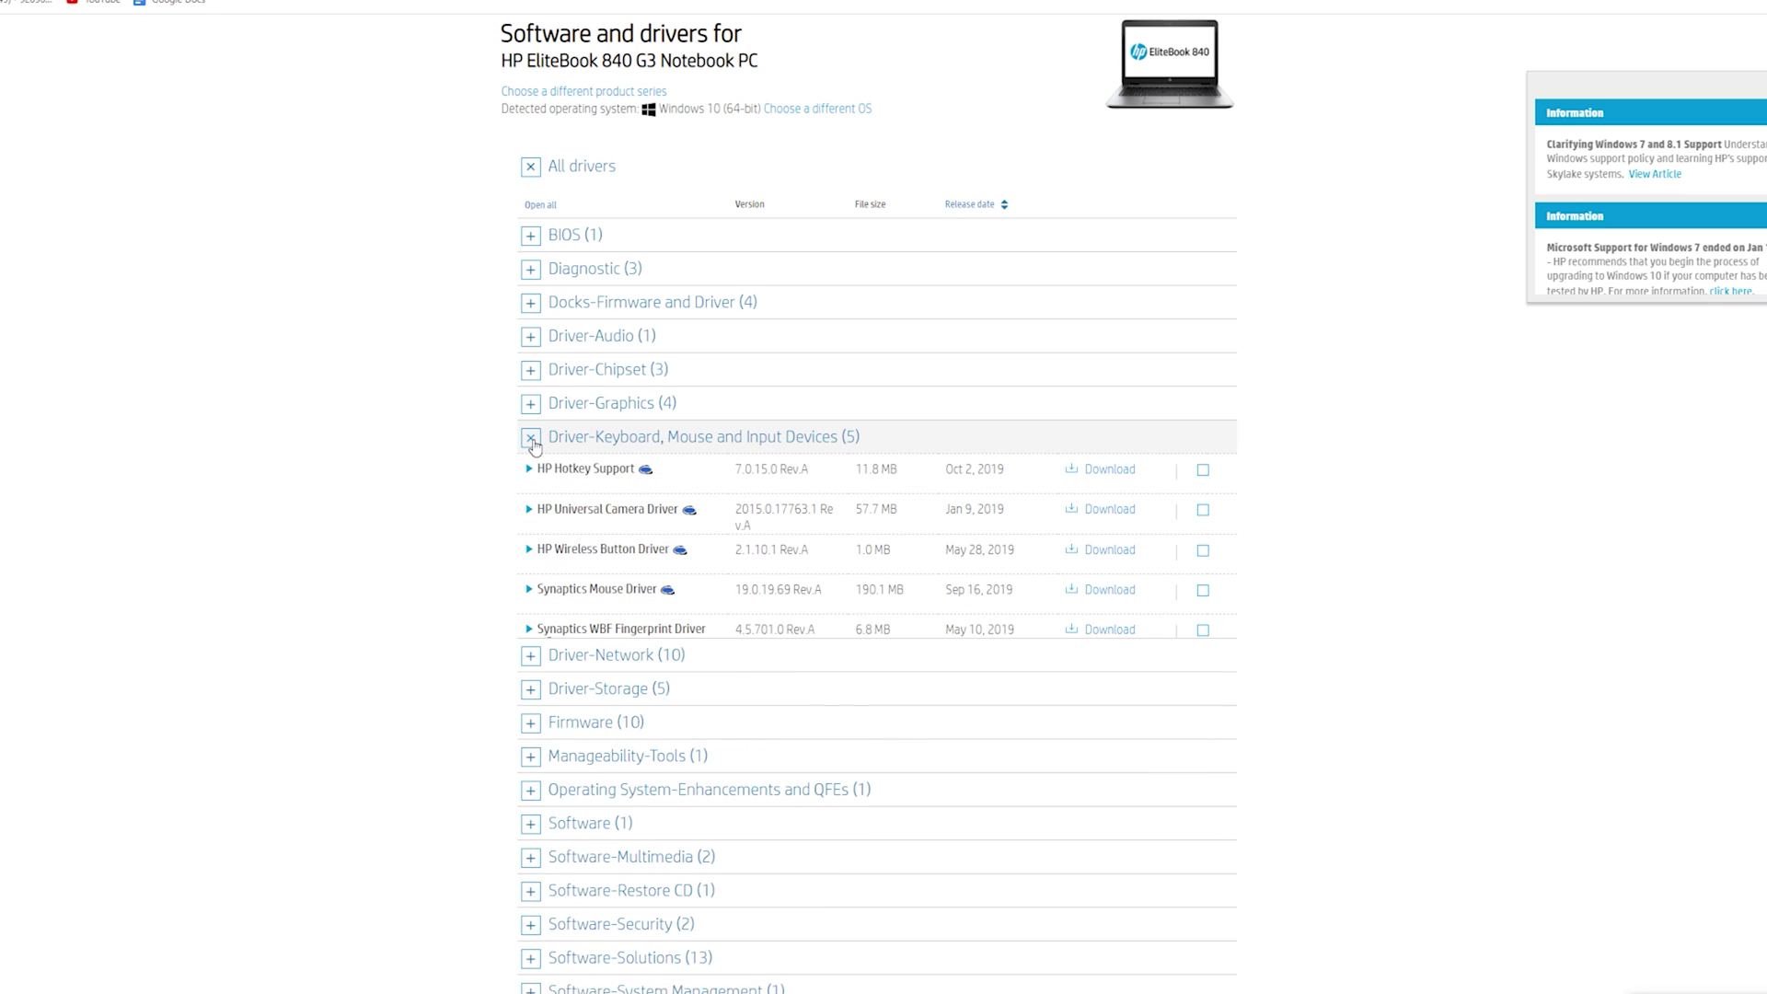
scroll(544, 504, up, 2)
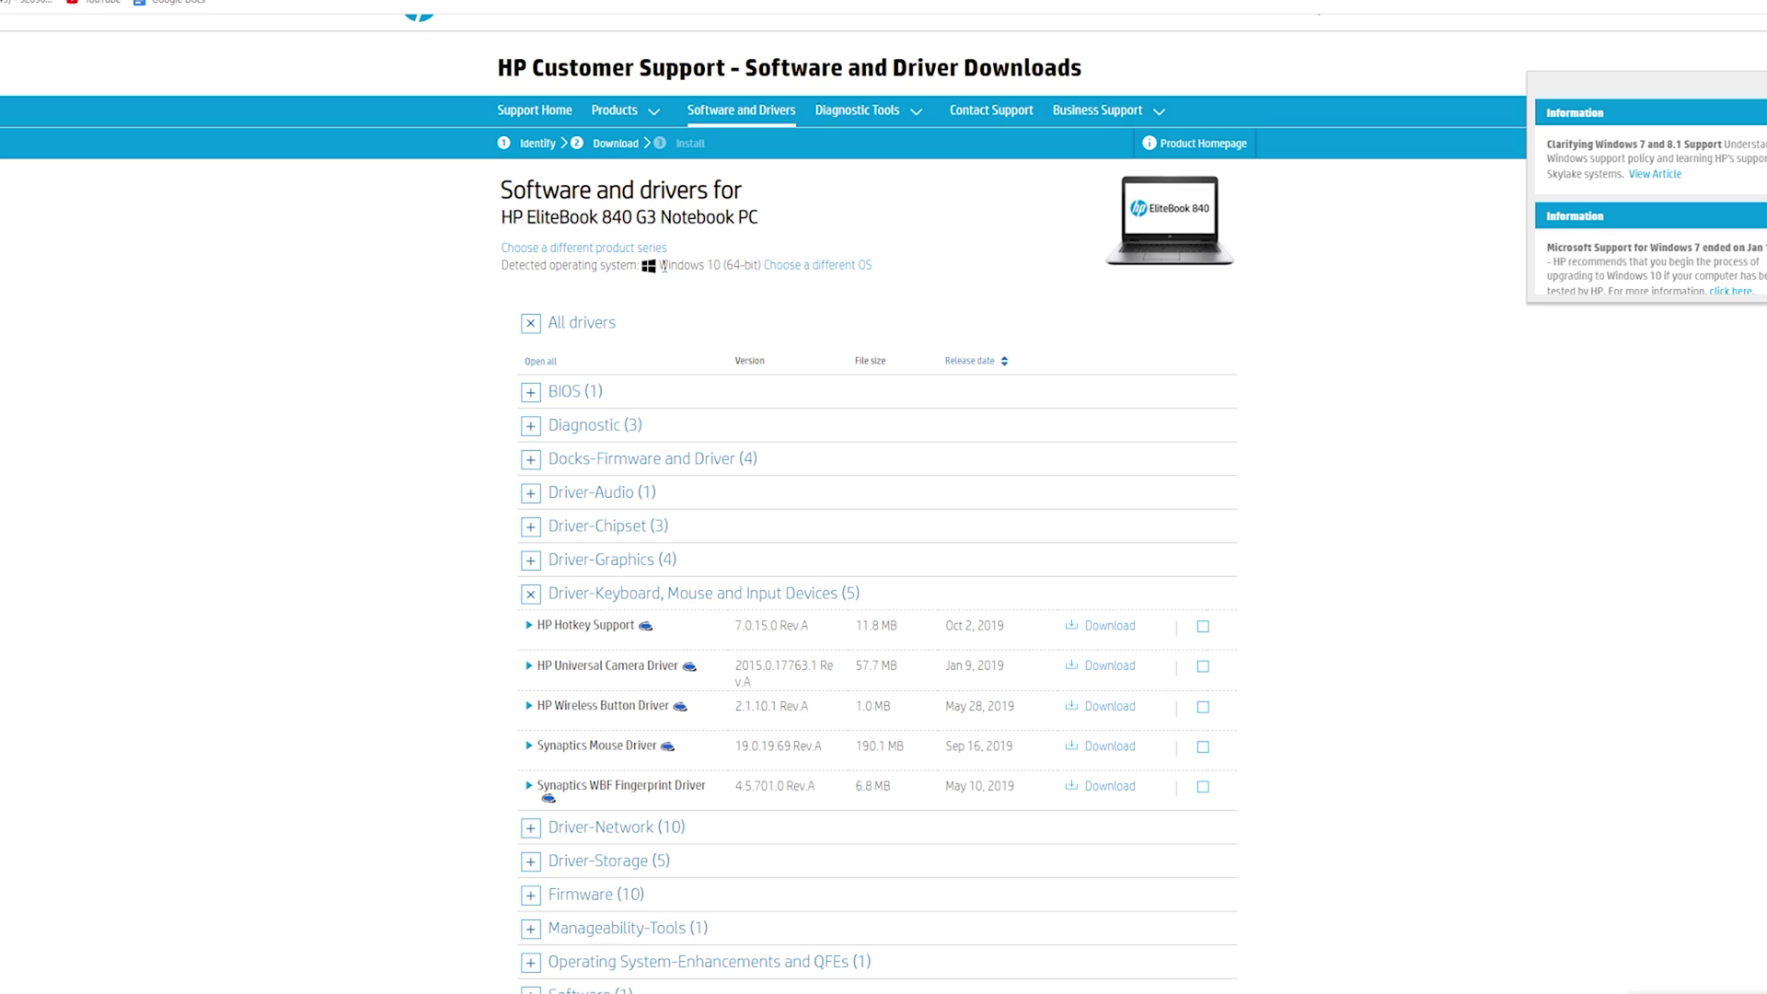
drag(659, 266, 762, 268)
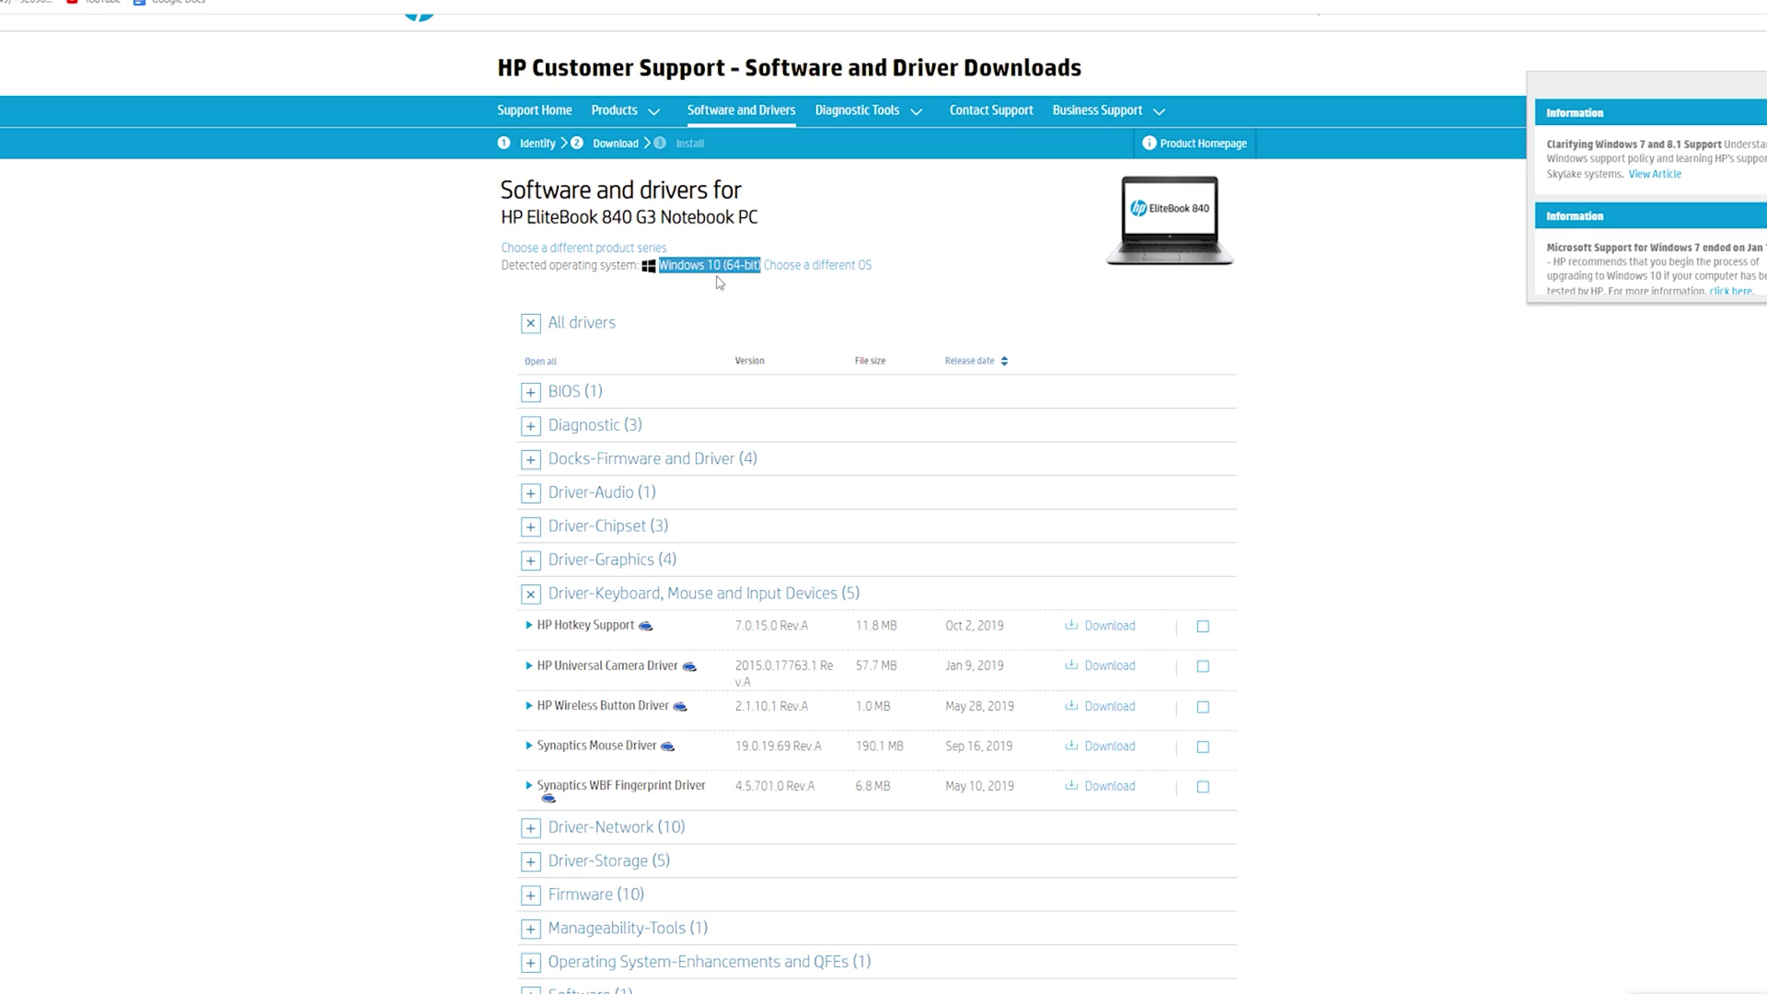
click(690, 266)
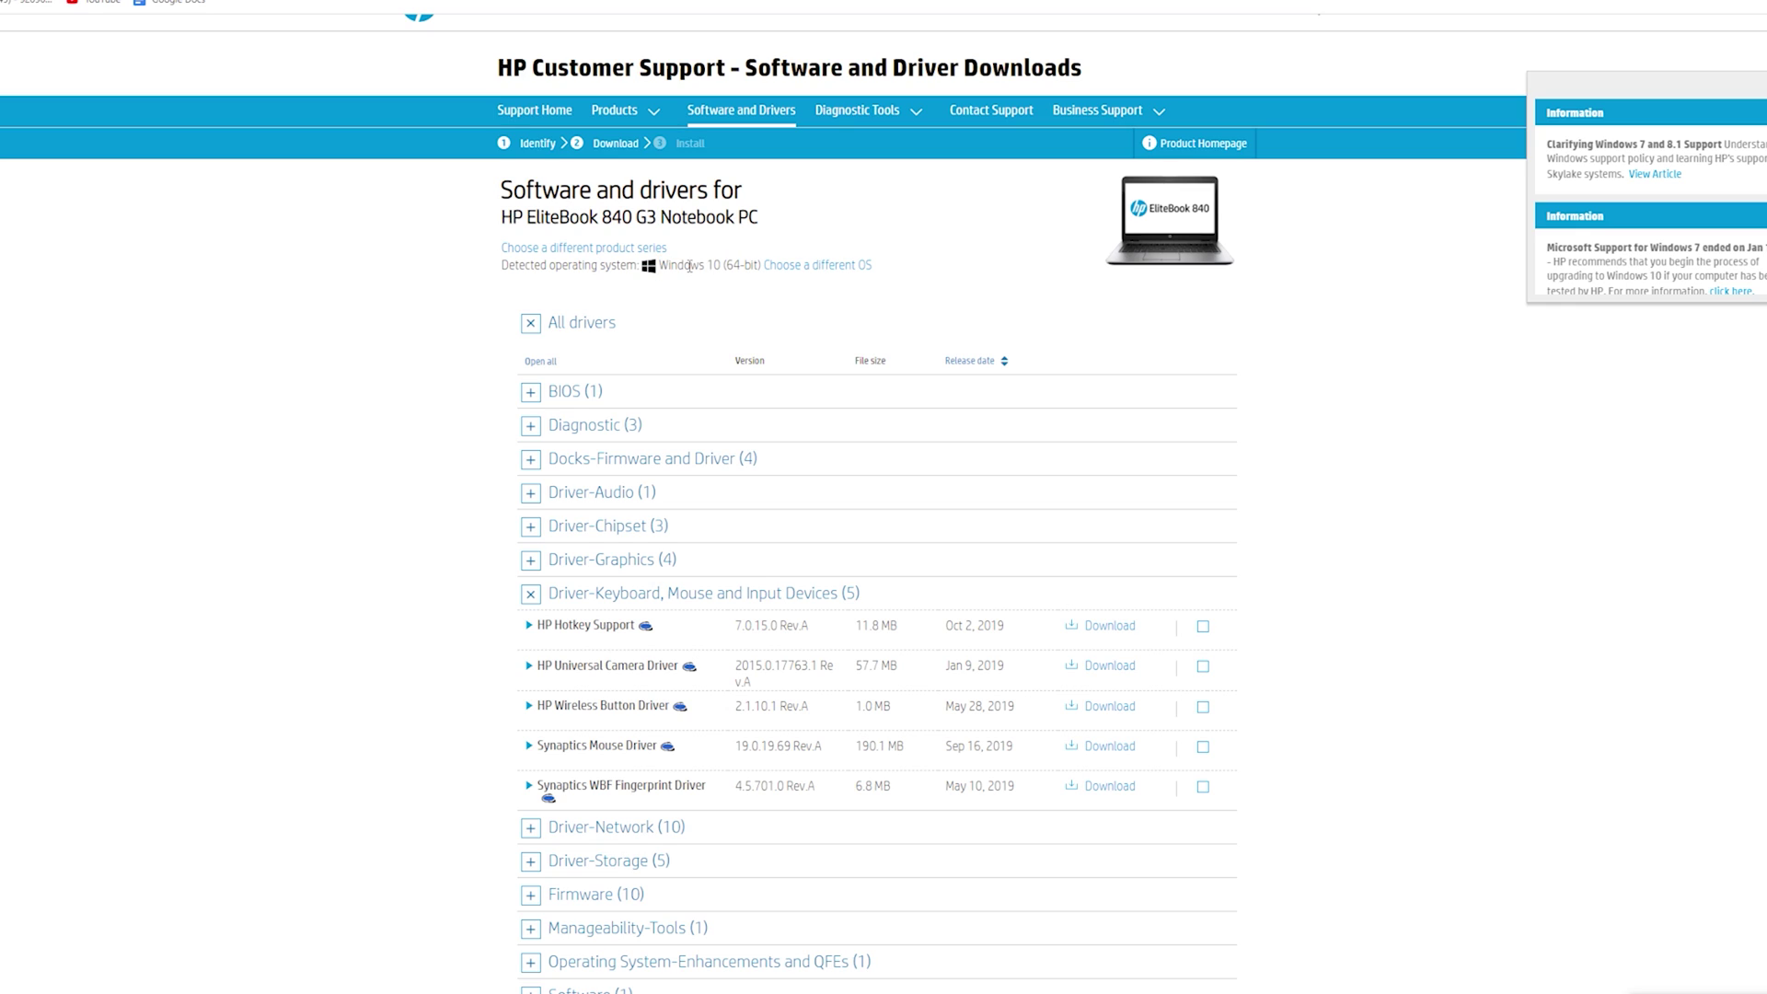
- Review the operating system choices, keep Windows 10 (64-bit), and close the dialog unchanged
click(783, 267)
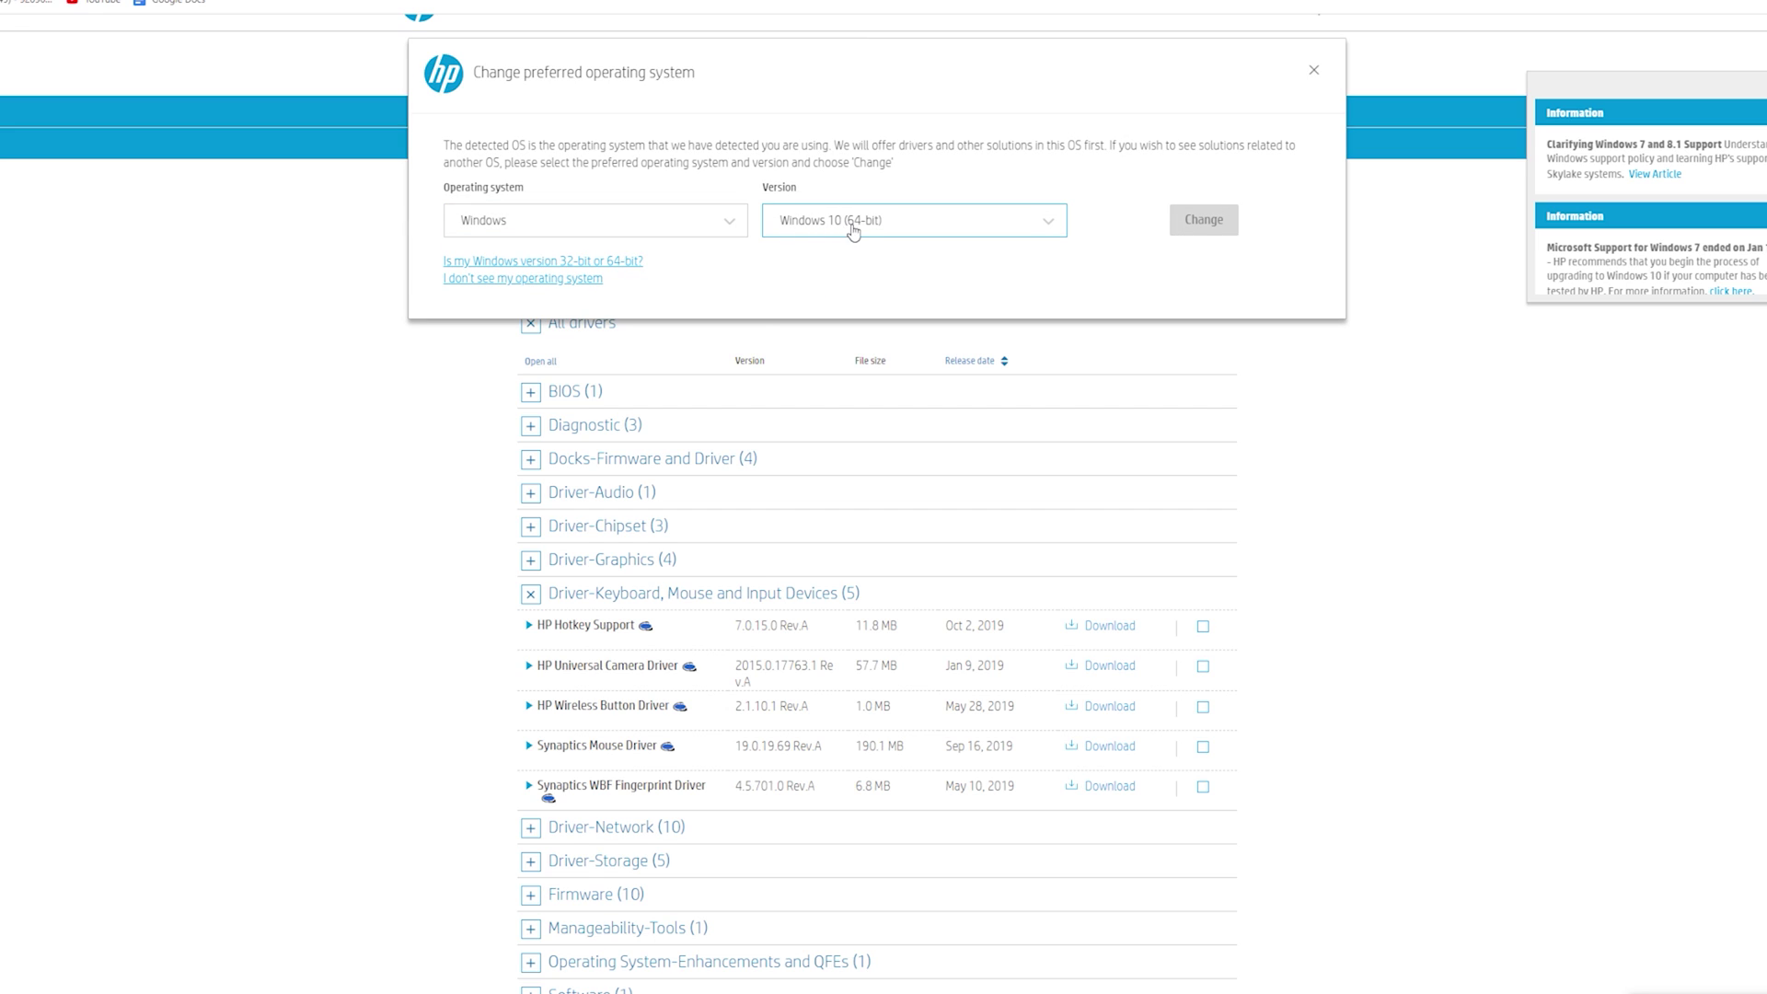
click(726, 230)
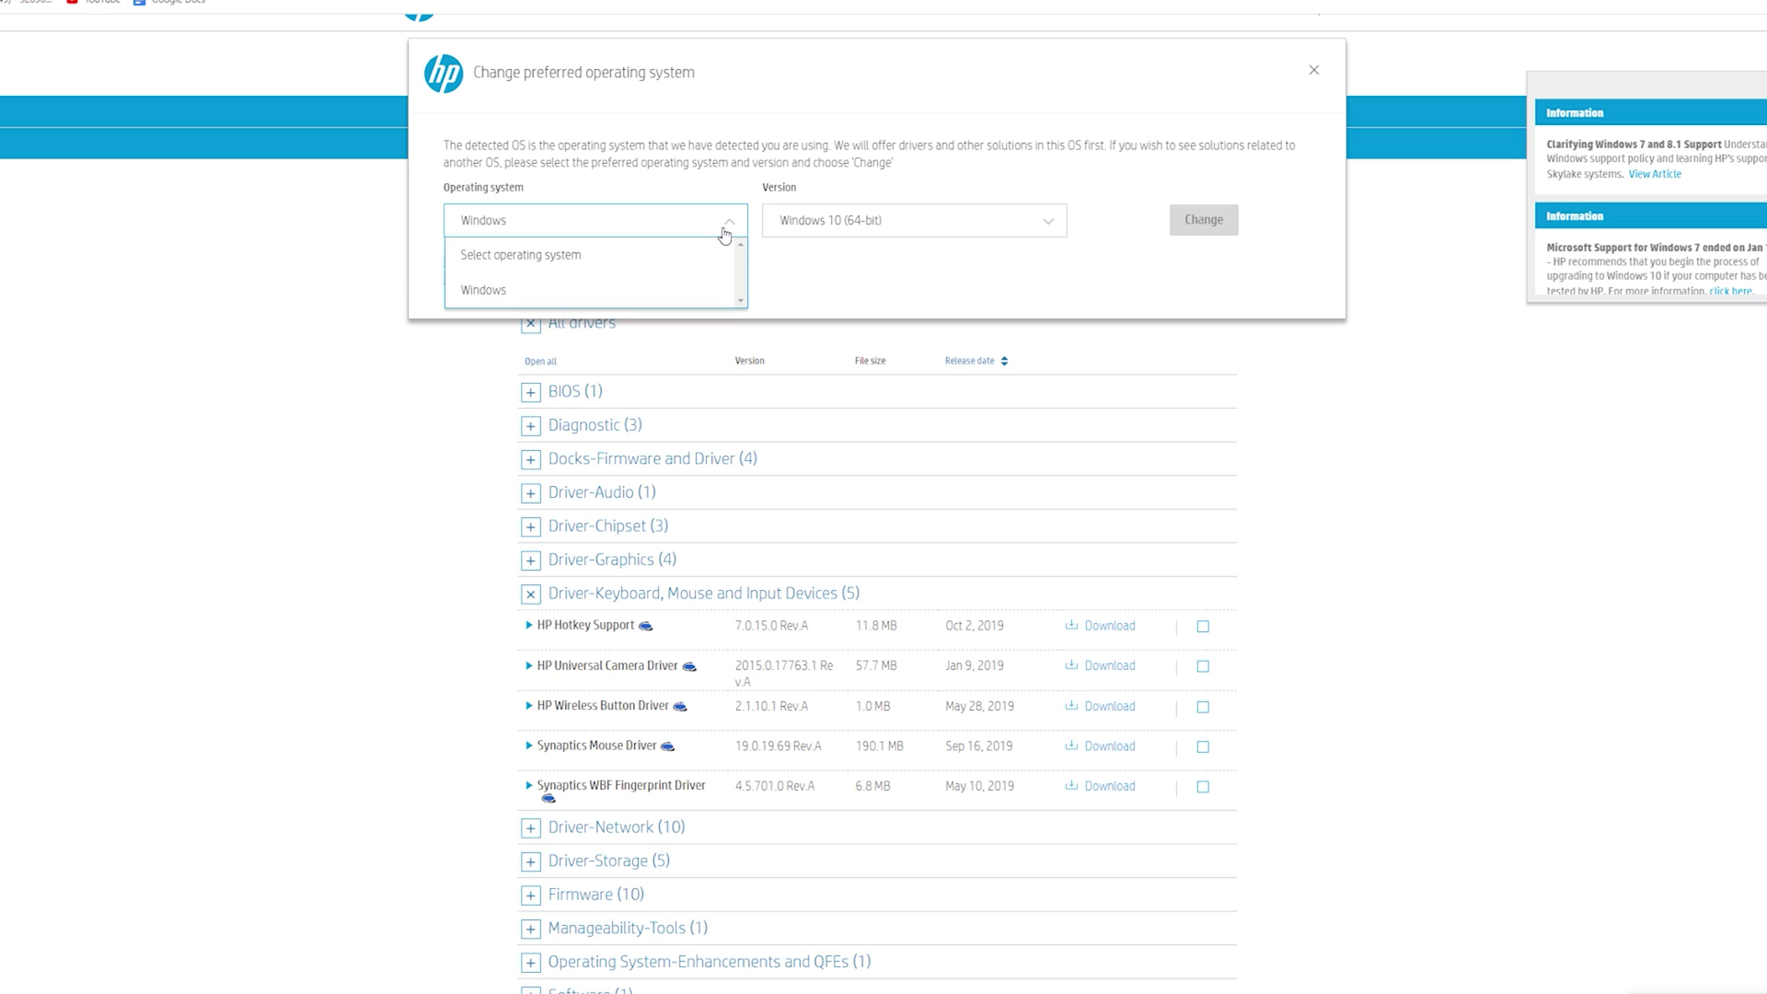
click(727, 230)
click(888, 230)
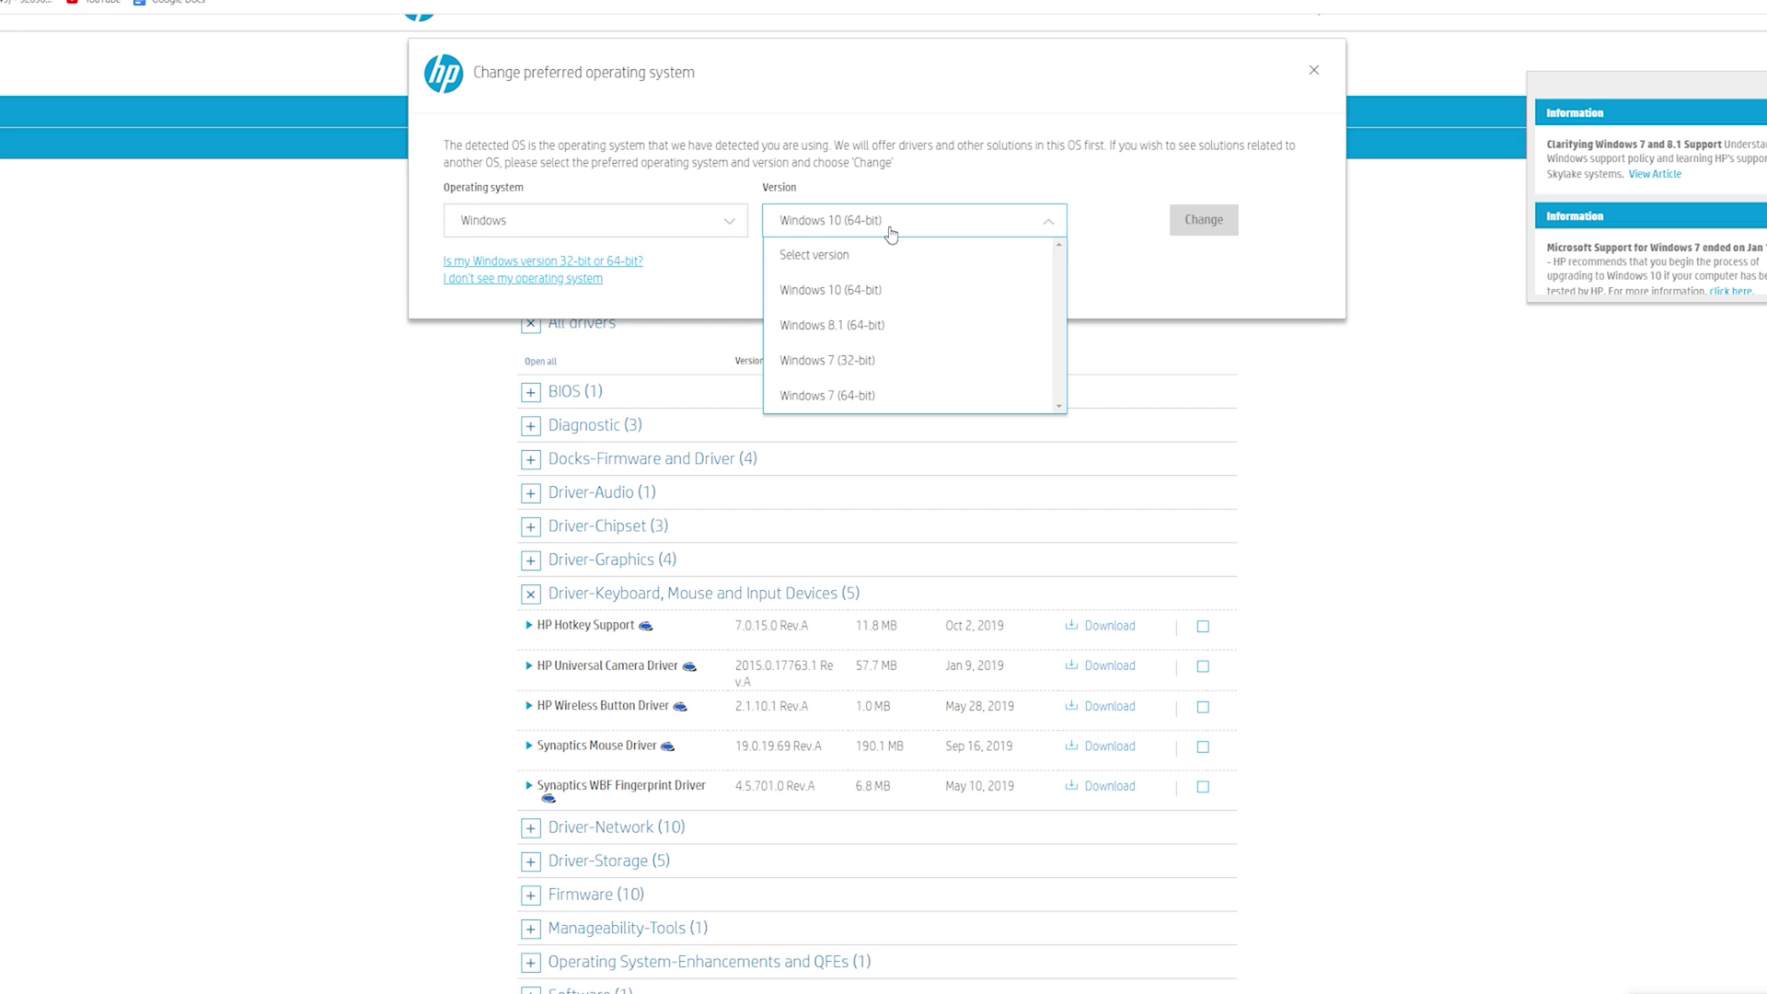
click(1268, 329)
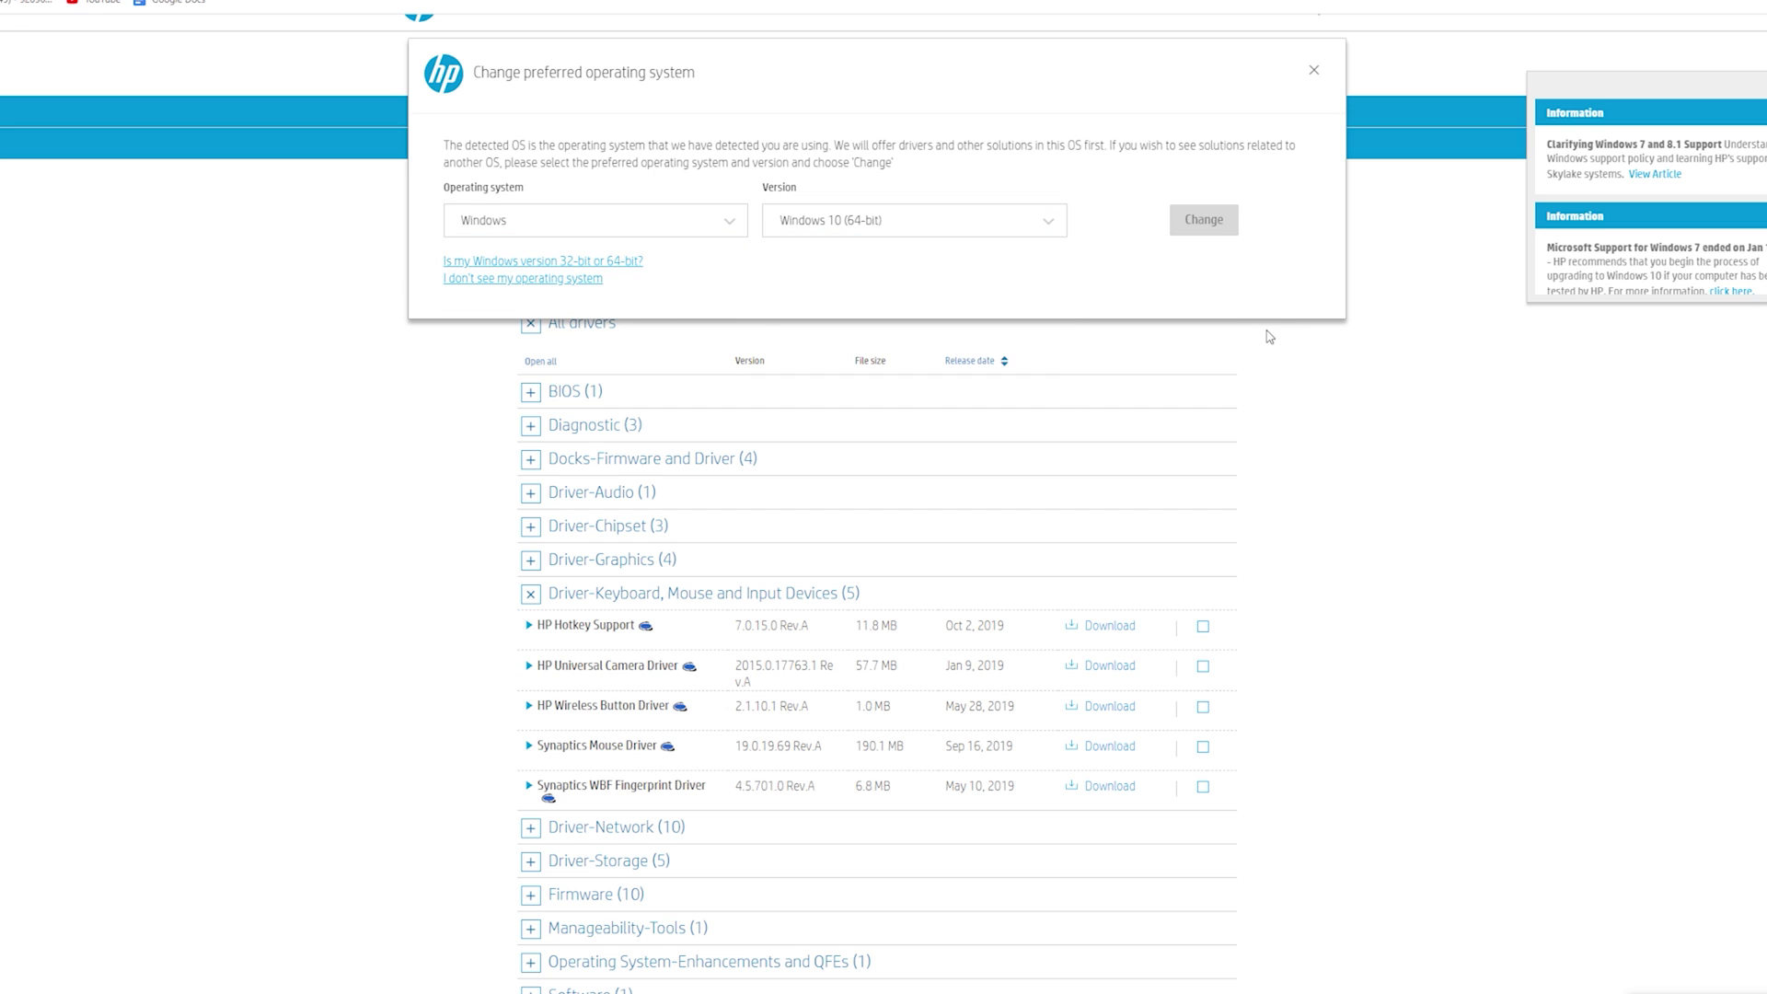
click(1315, 70)
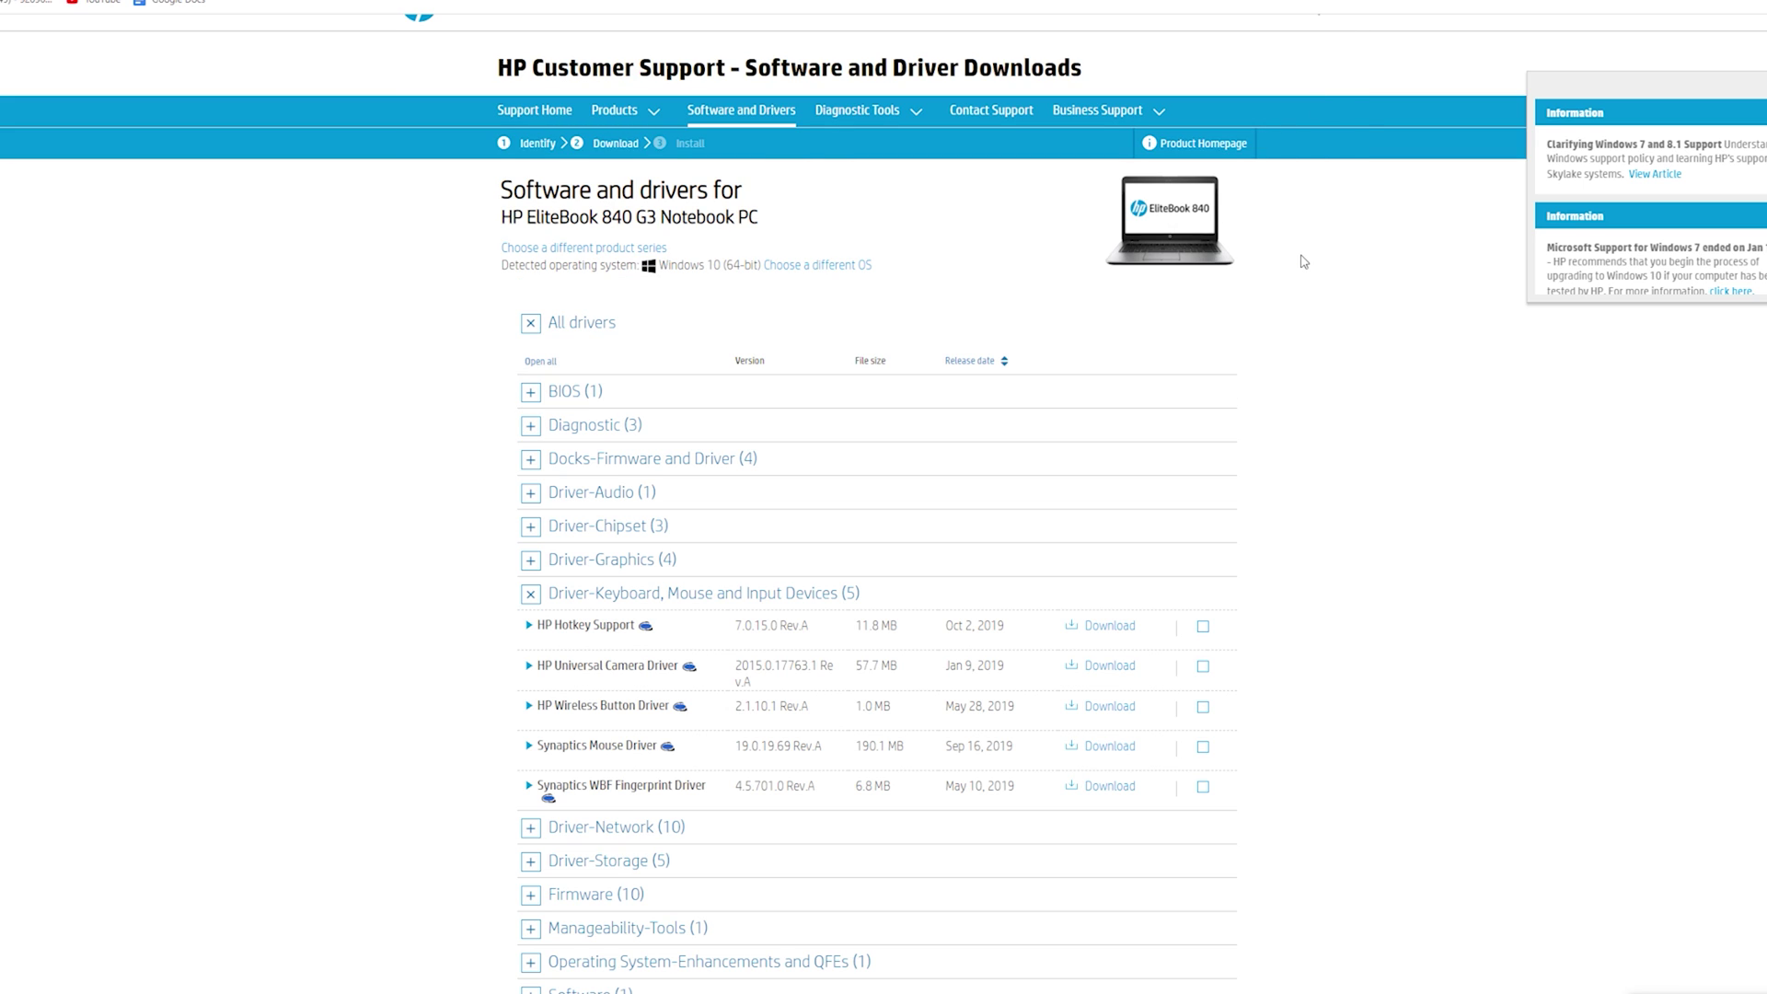
scroll(932, 369, down, 3)
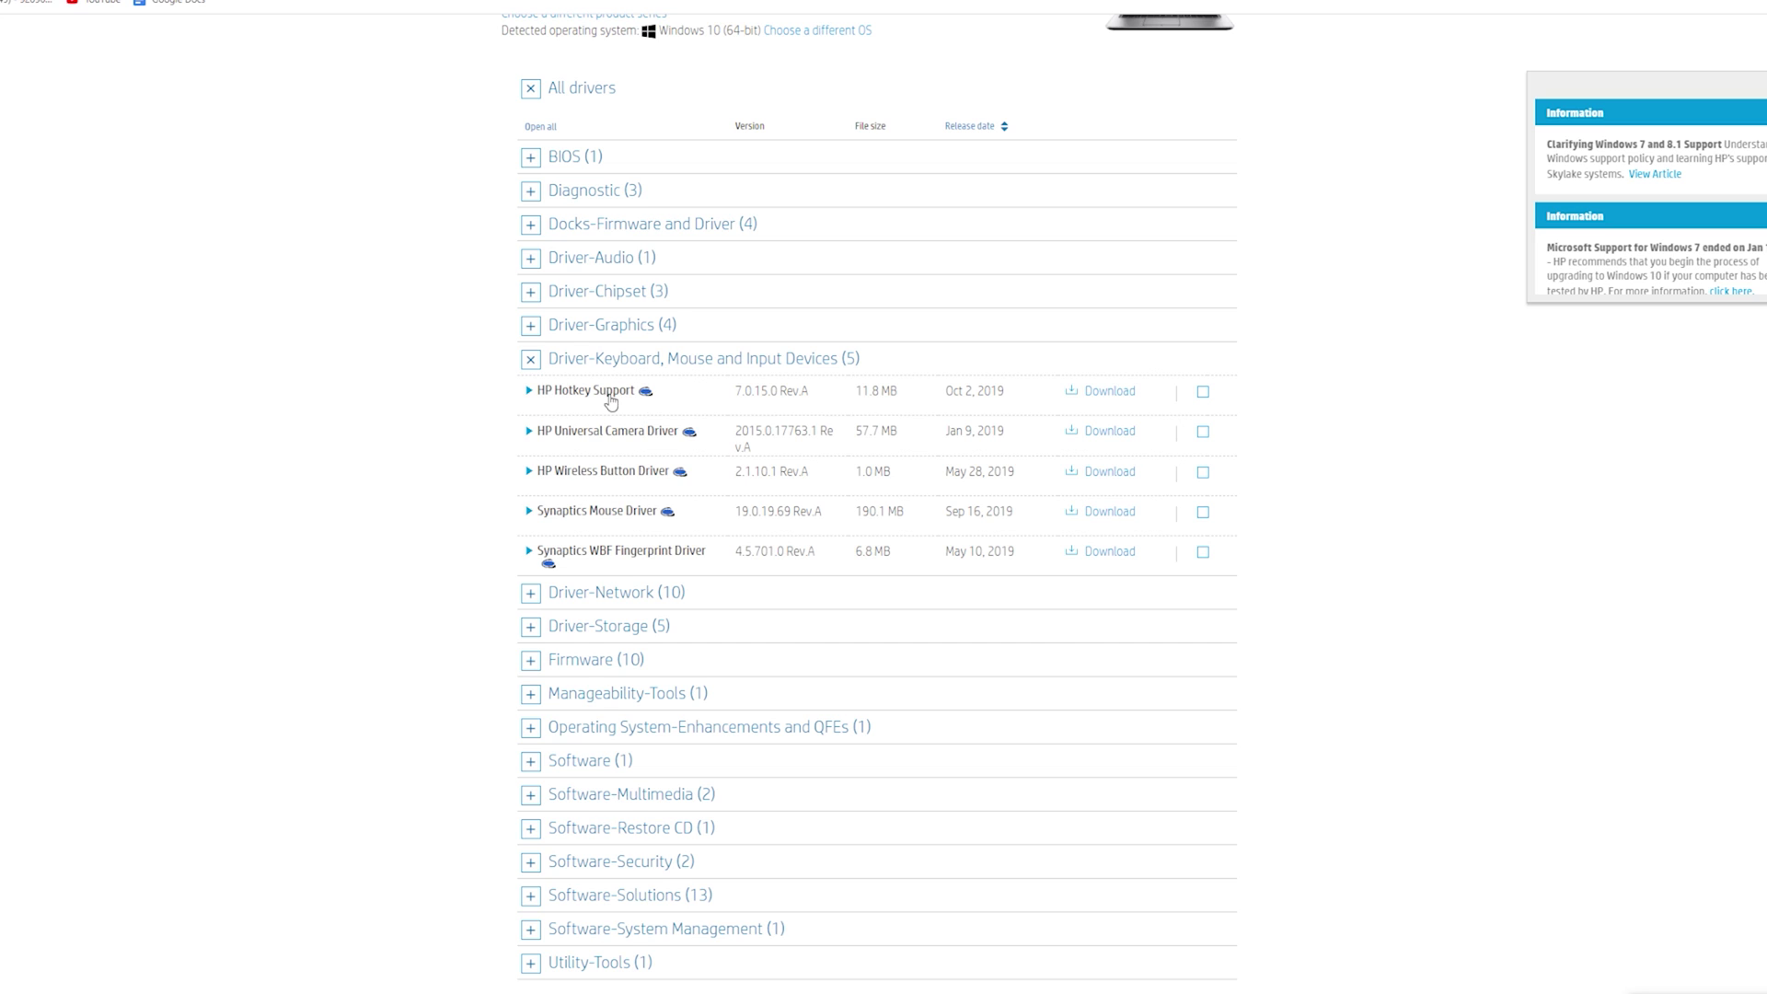
- Download HP Hotkey Support (sp99442.exe) manually, declining the HP Support Assistant
click(1110, 391)
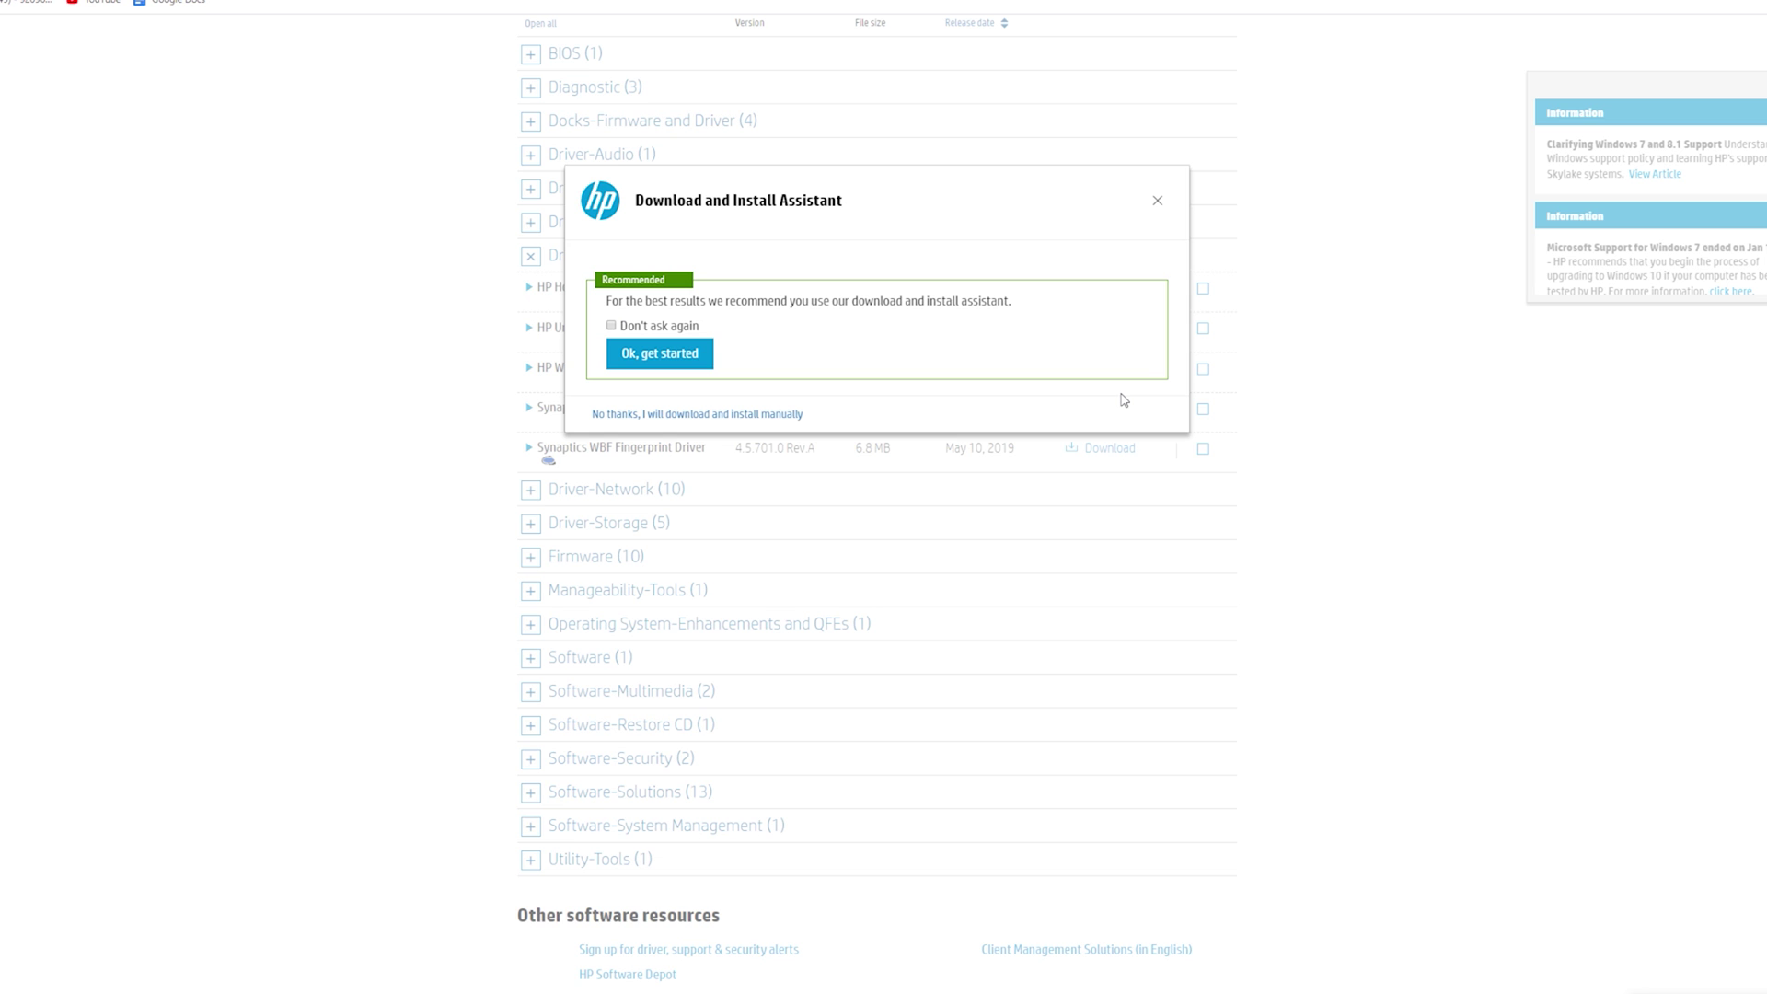
click(690, 414)
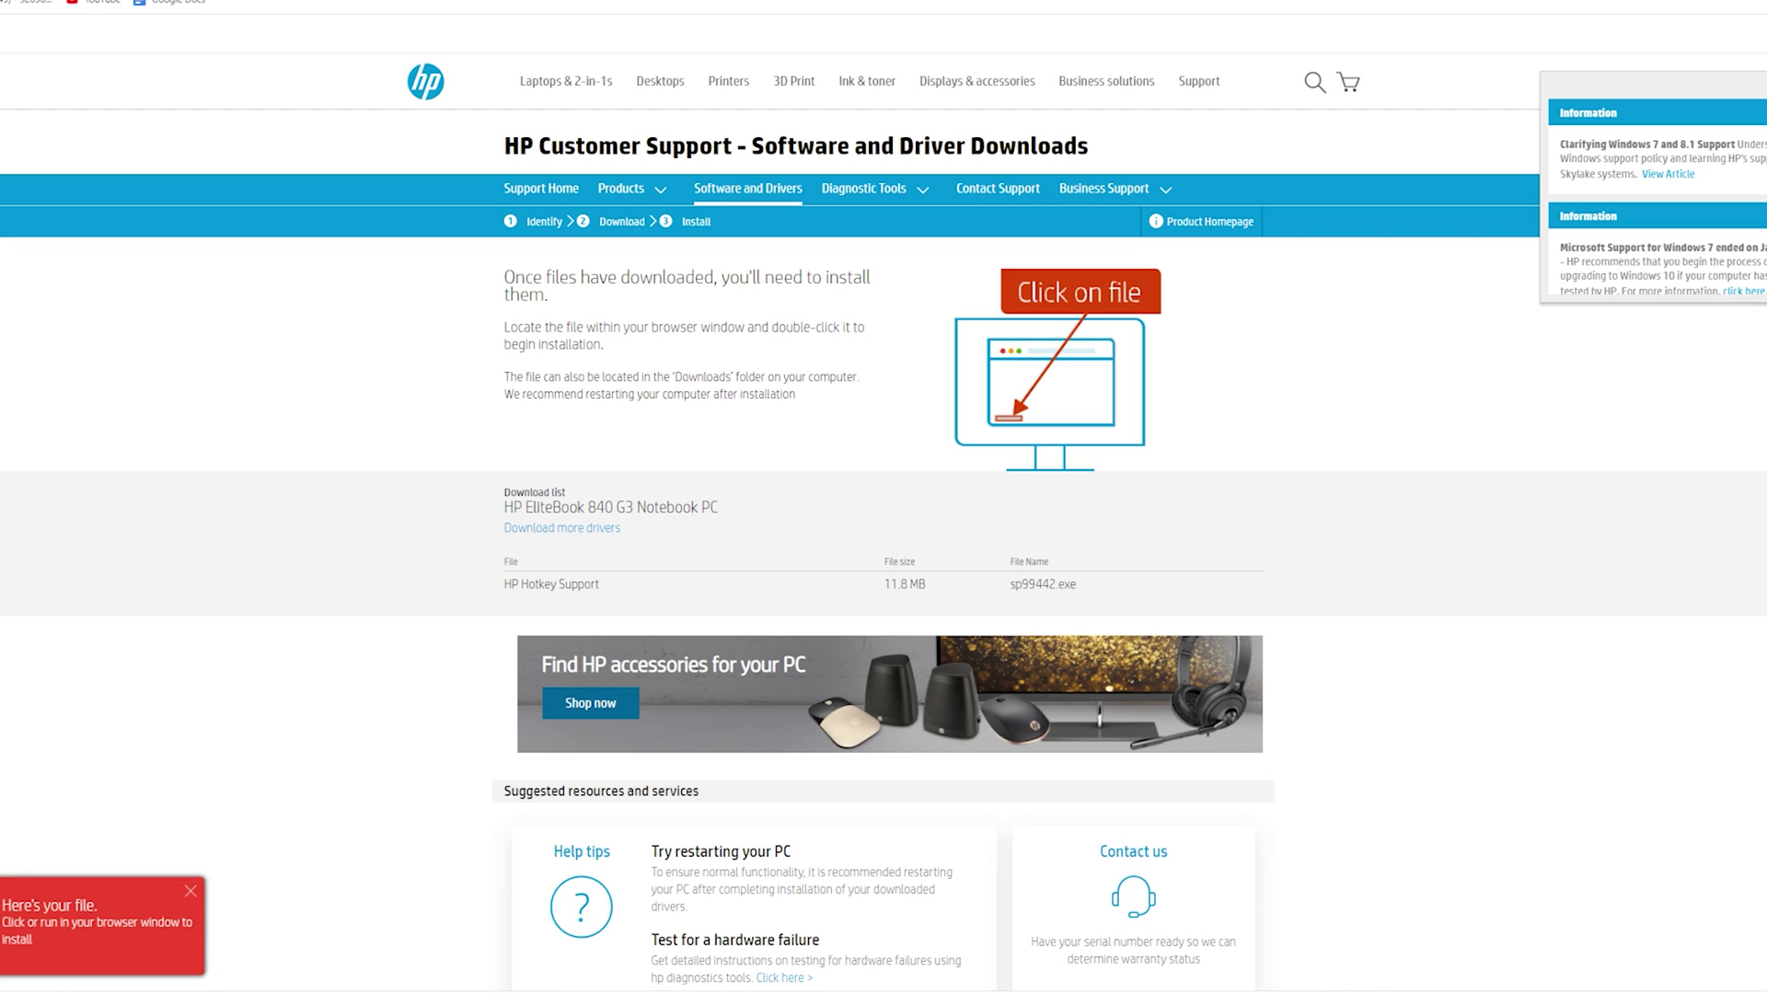
- Run sp99442 (1) from the Downloads folder, approve User Account Control, and move the installer aside
right_click(37, 991)
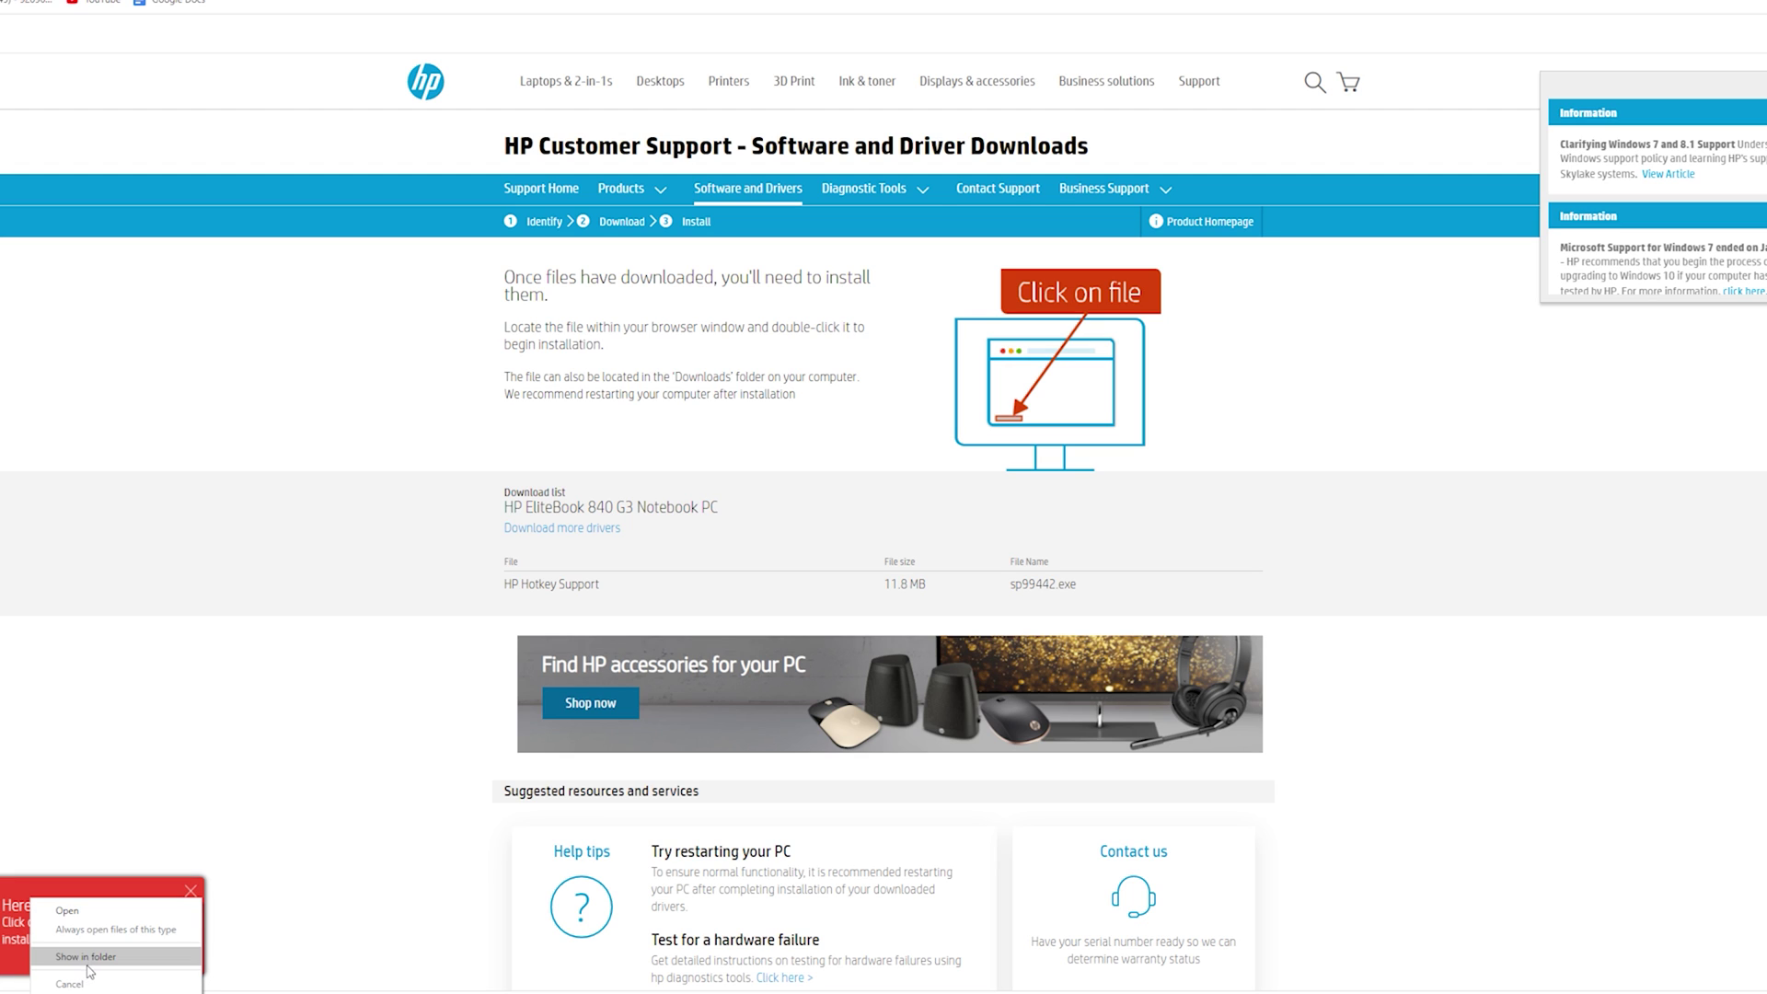
click(85, 958)
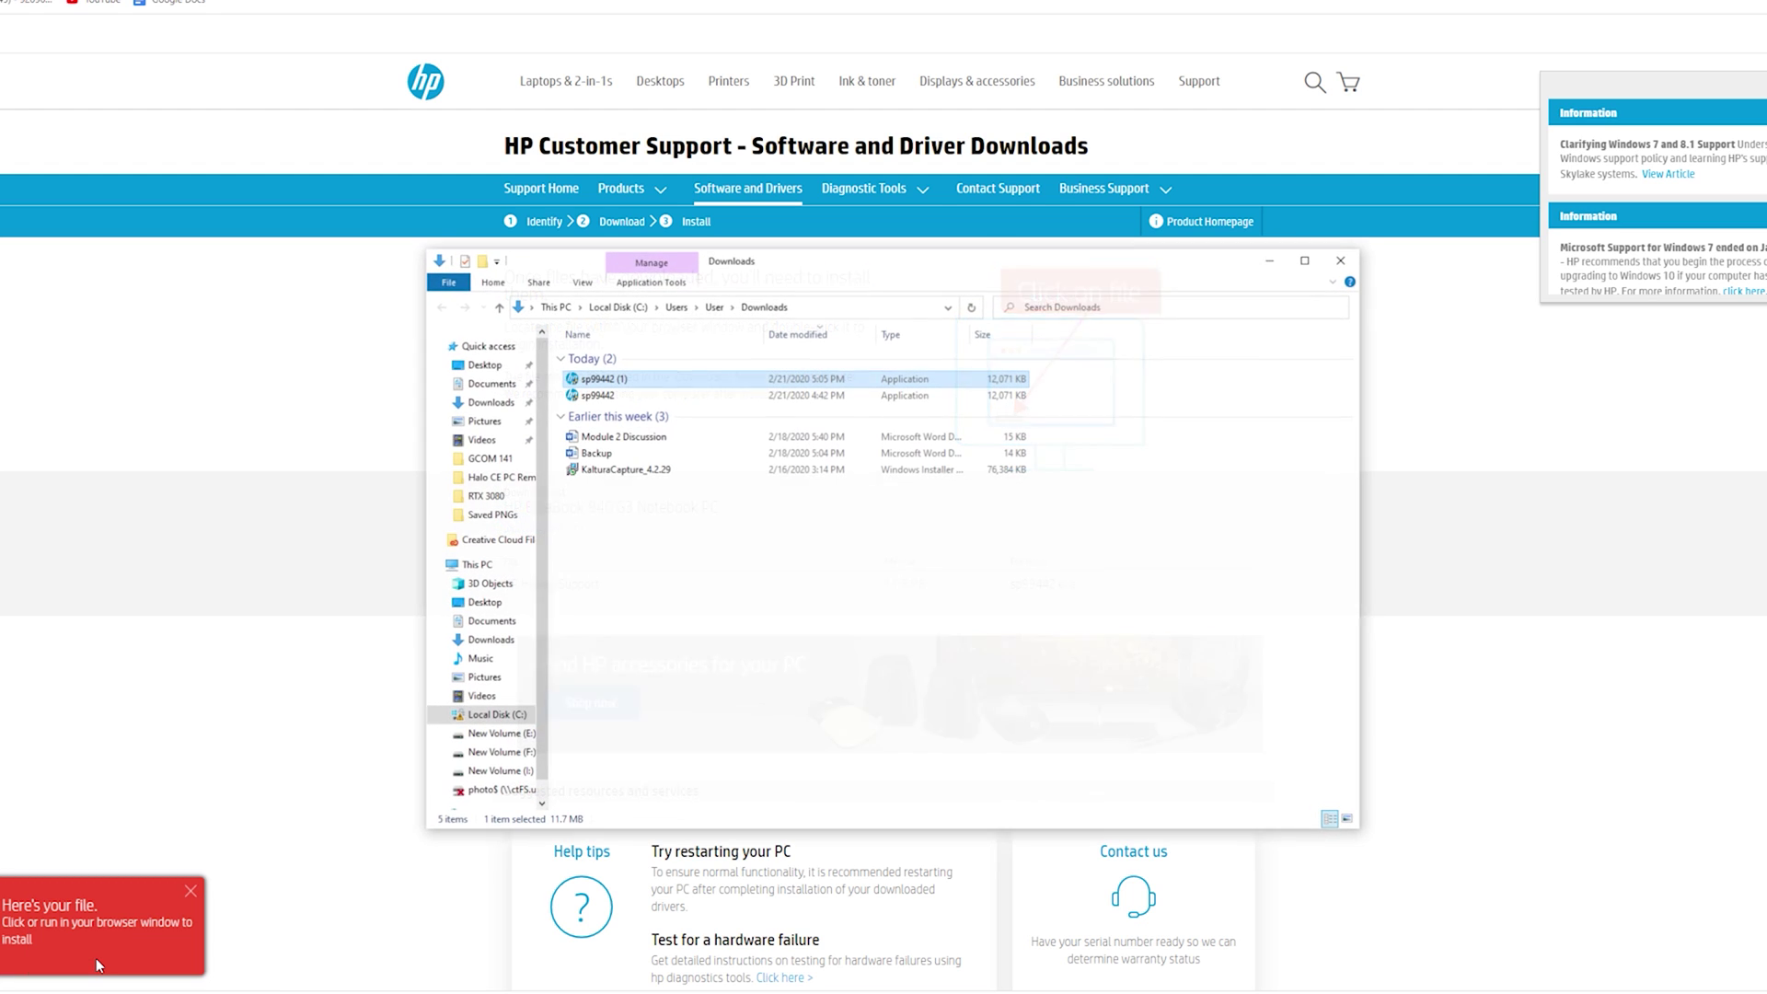
double_click(622, 379)
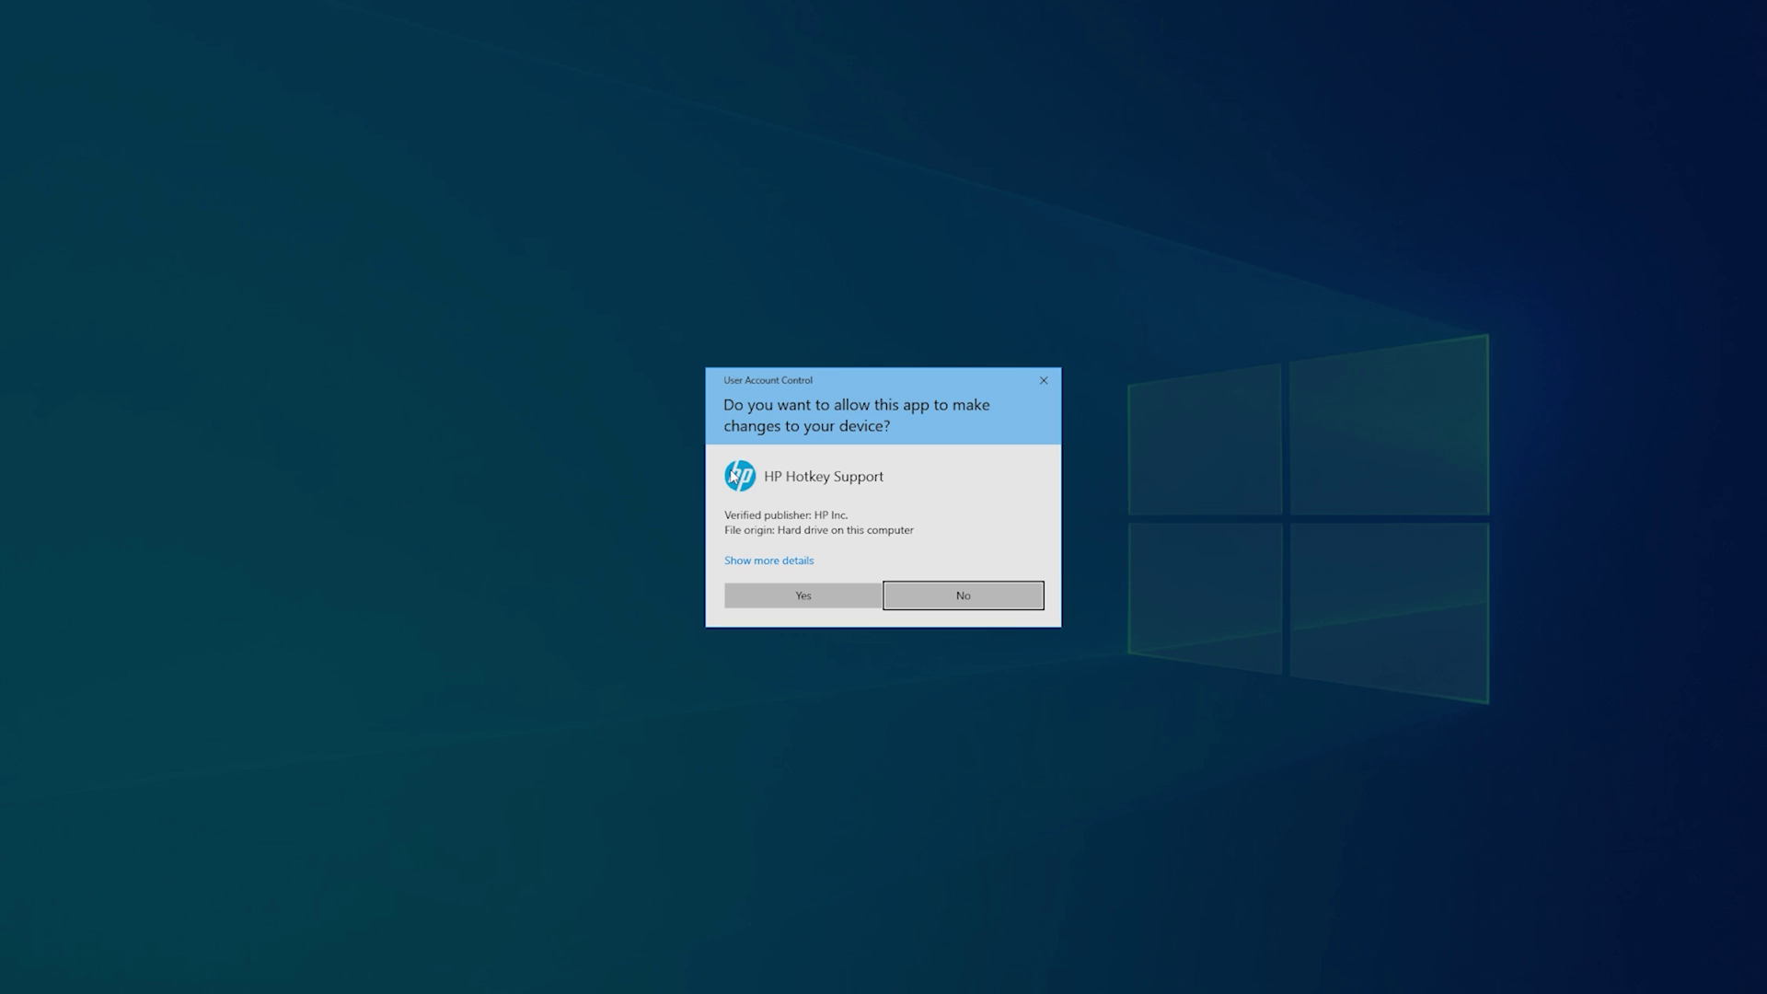
click(803, 597)
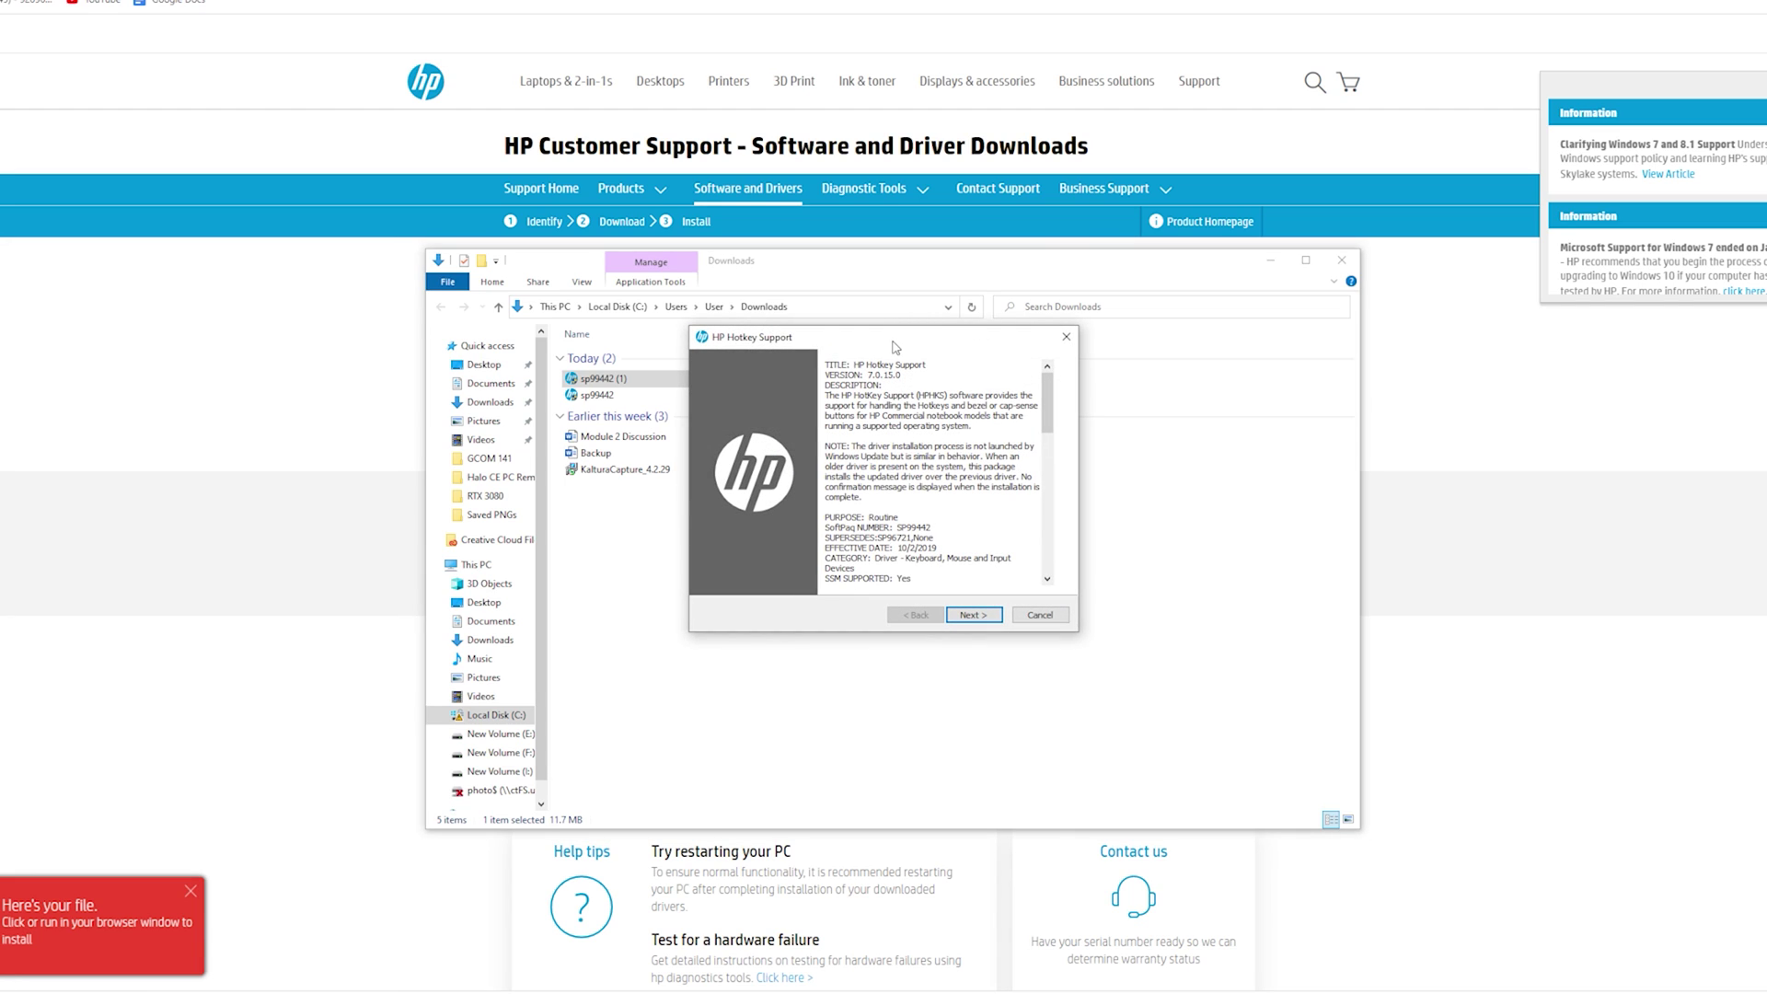
drag(898, 341, 1285, 412)
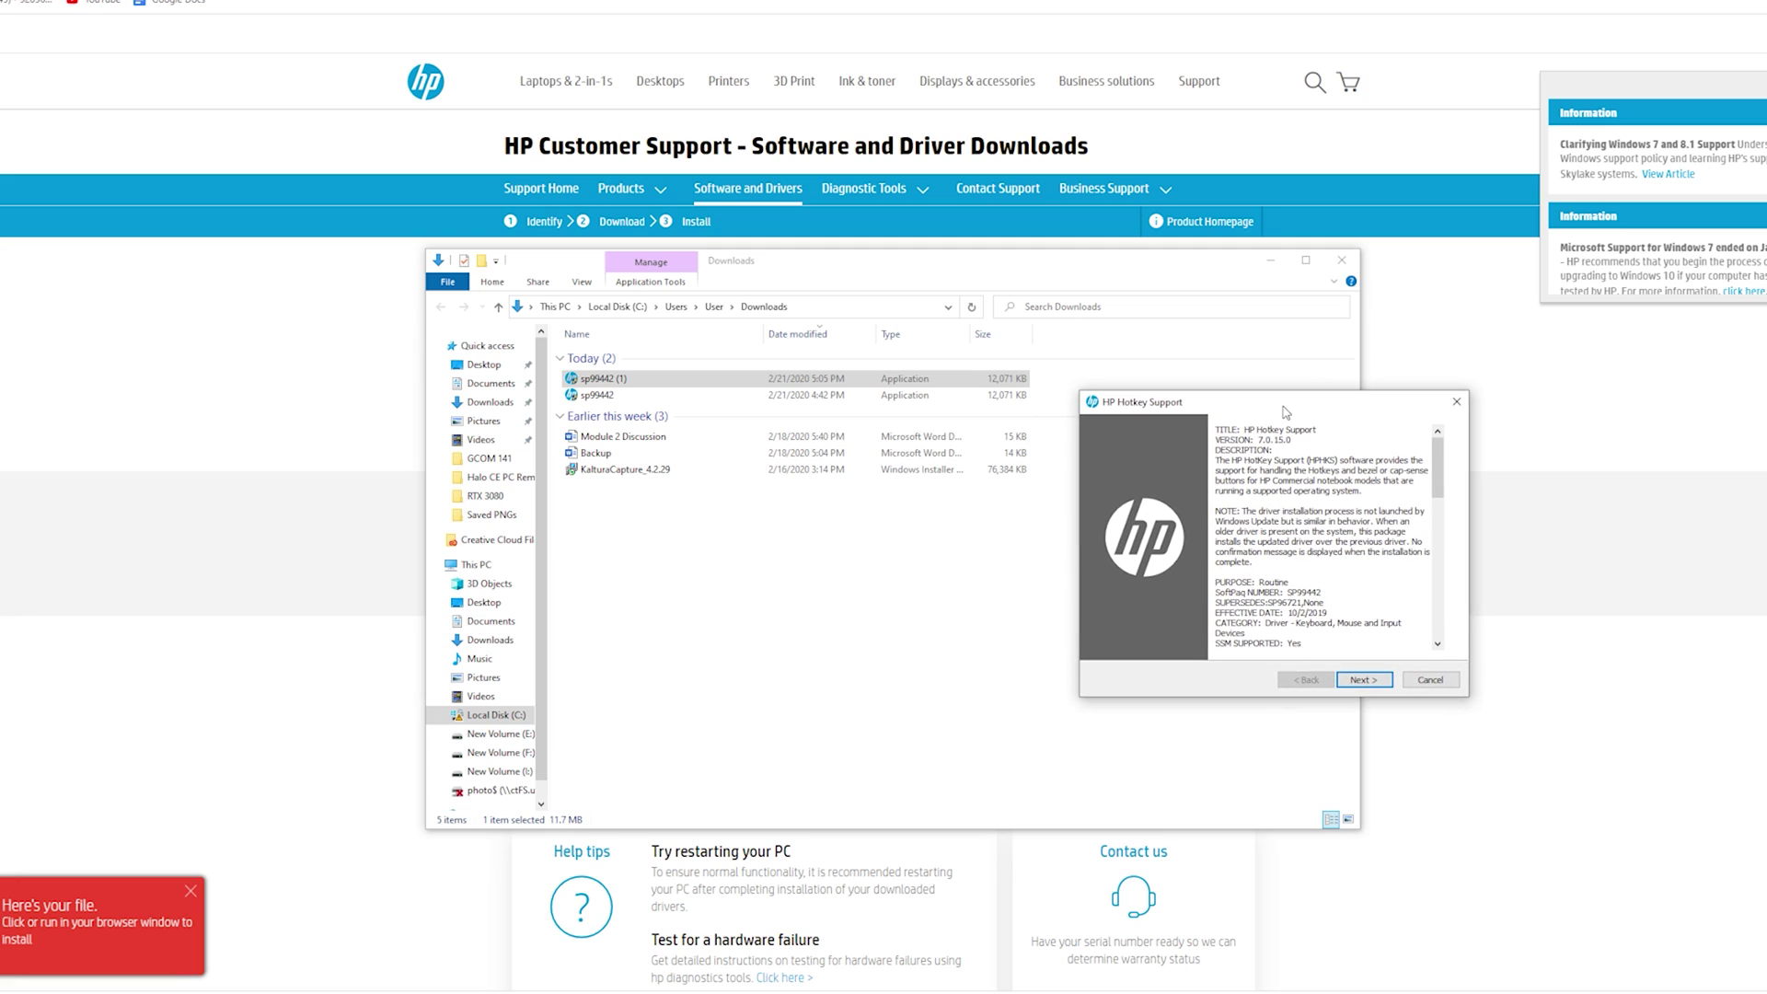
click(645, 380)
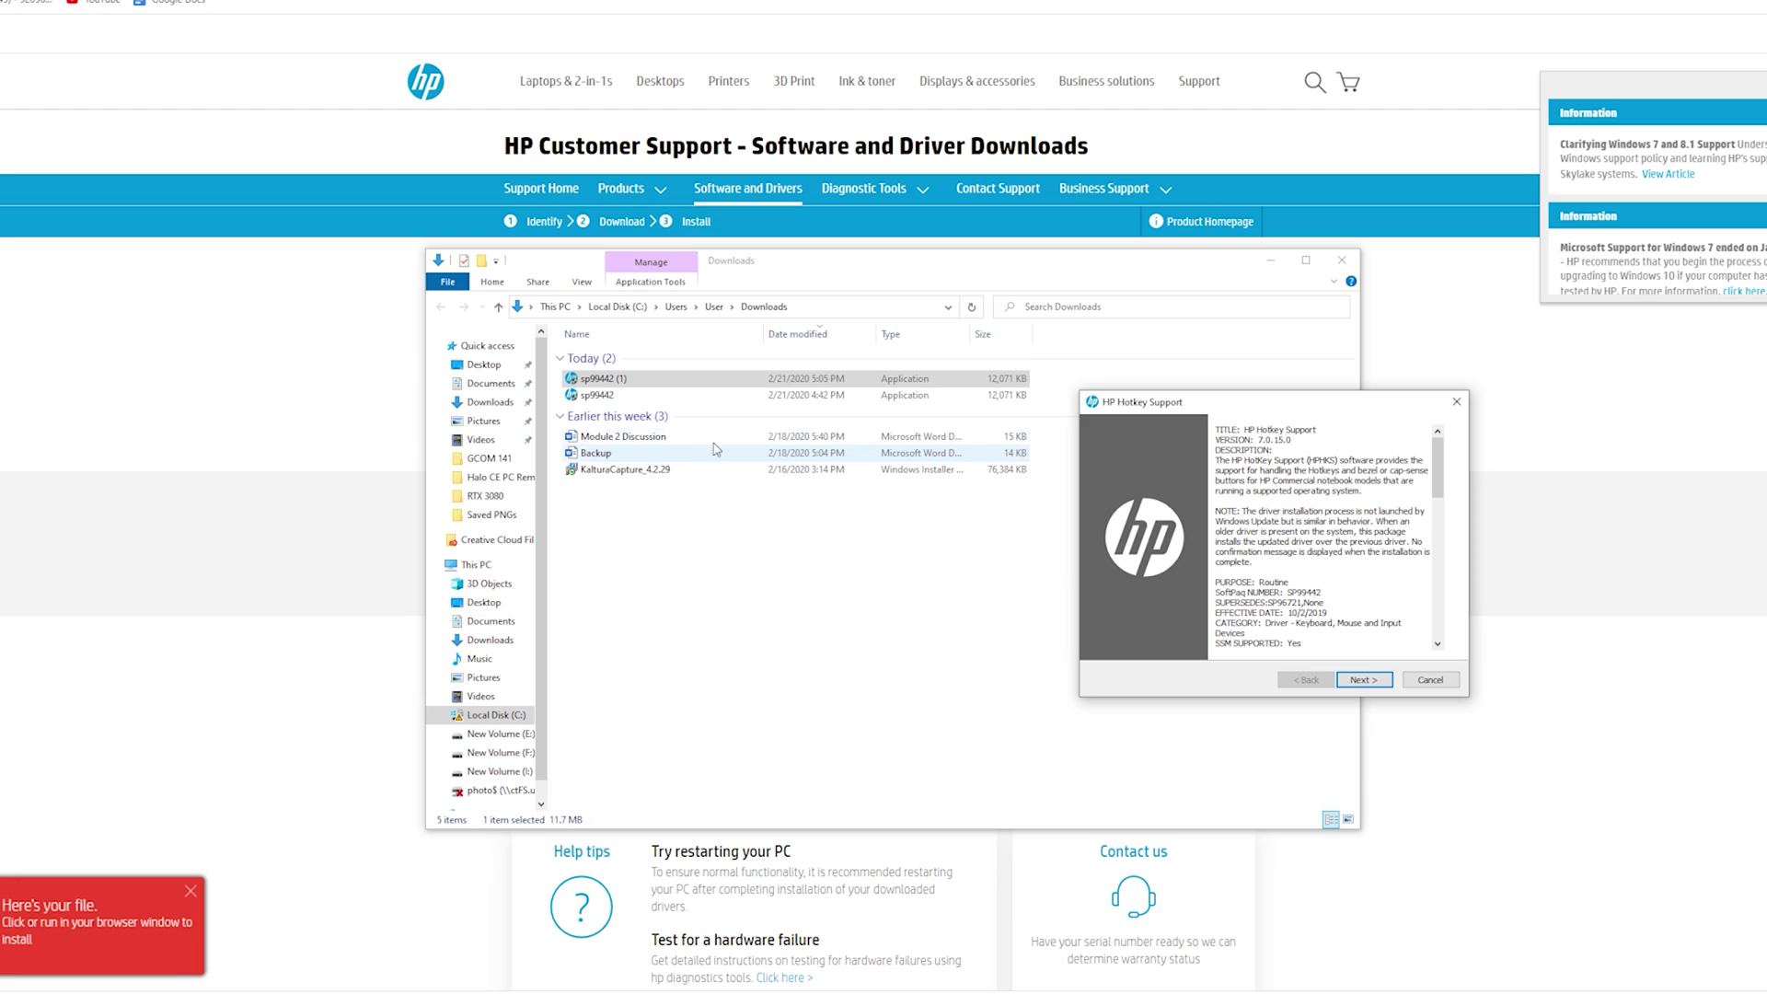
click(629, 378)
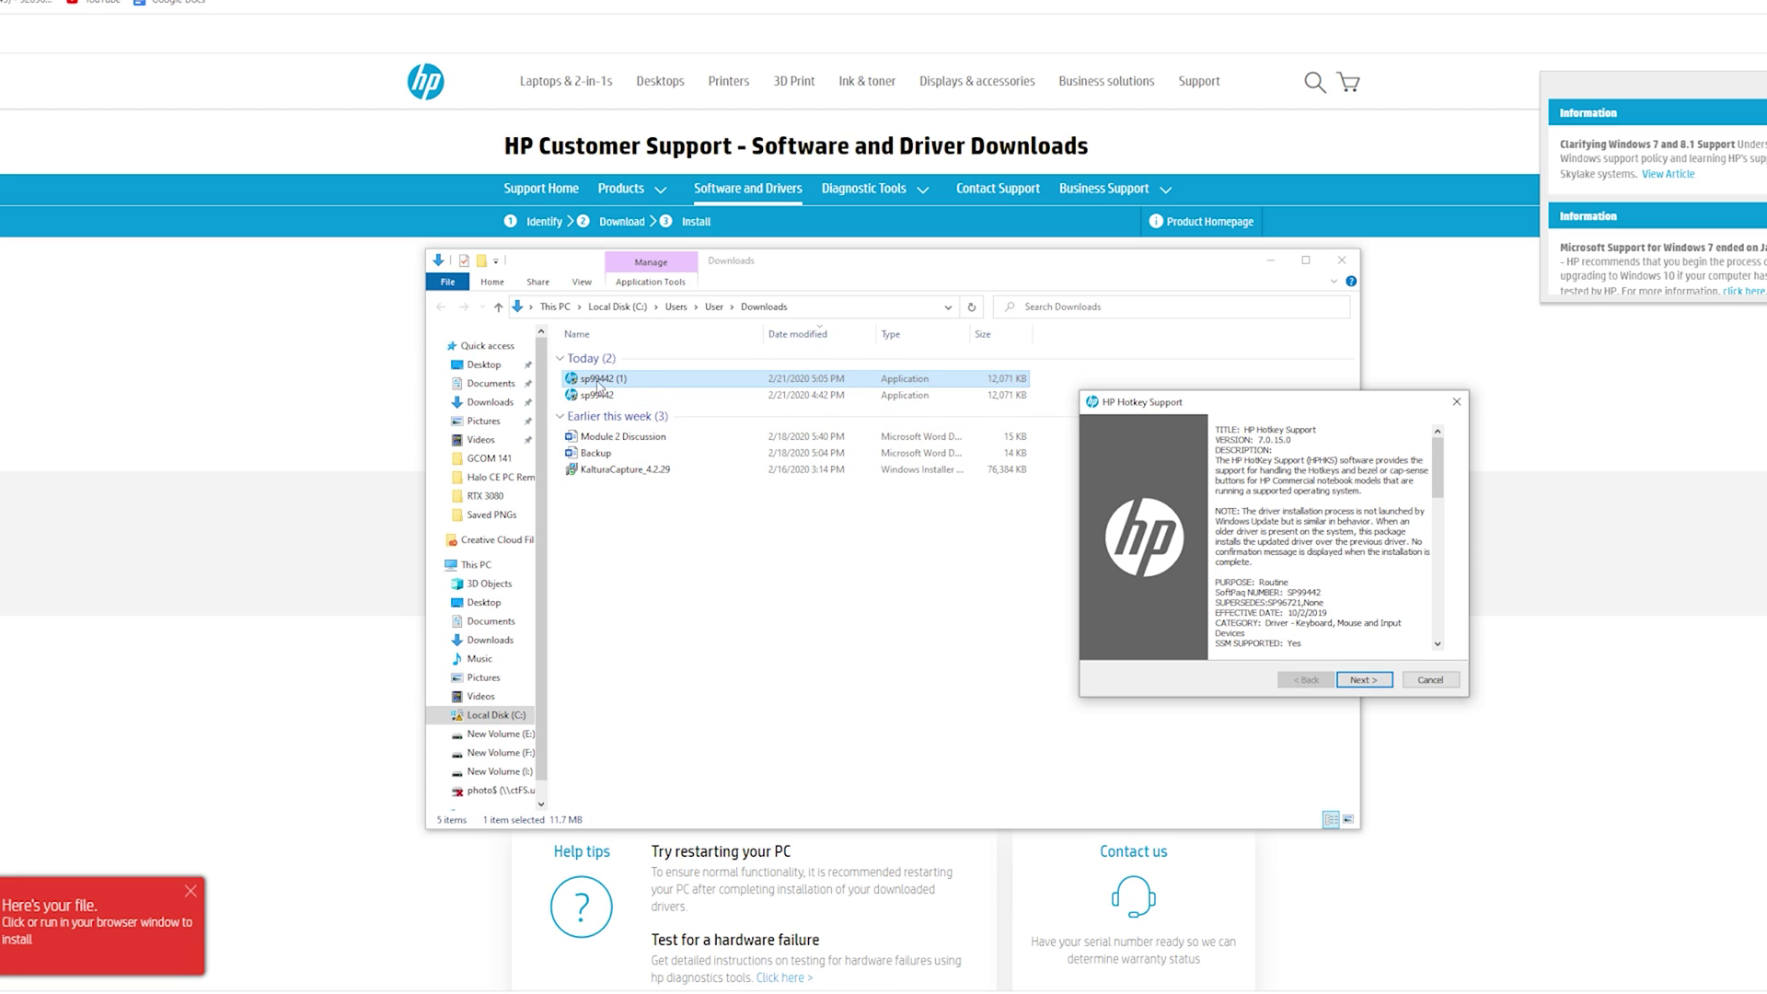
- Accept the HP Hotkey Support licence and extract to the default save folder to finish installing
click(1365, 681)
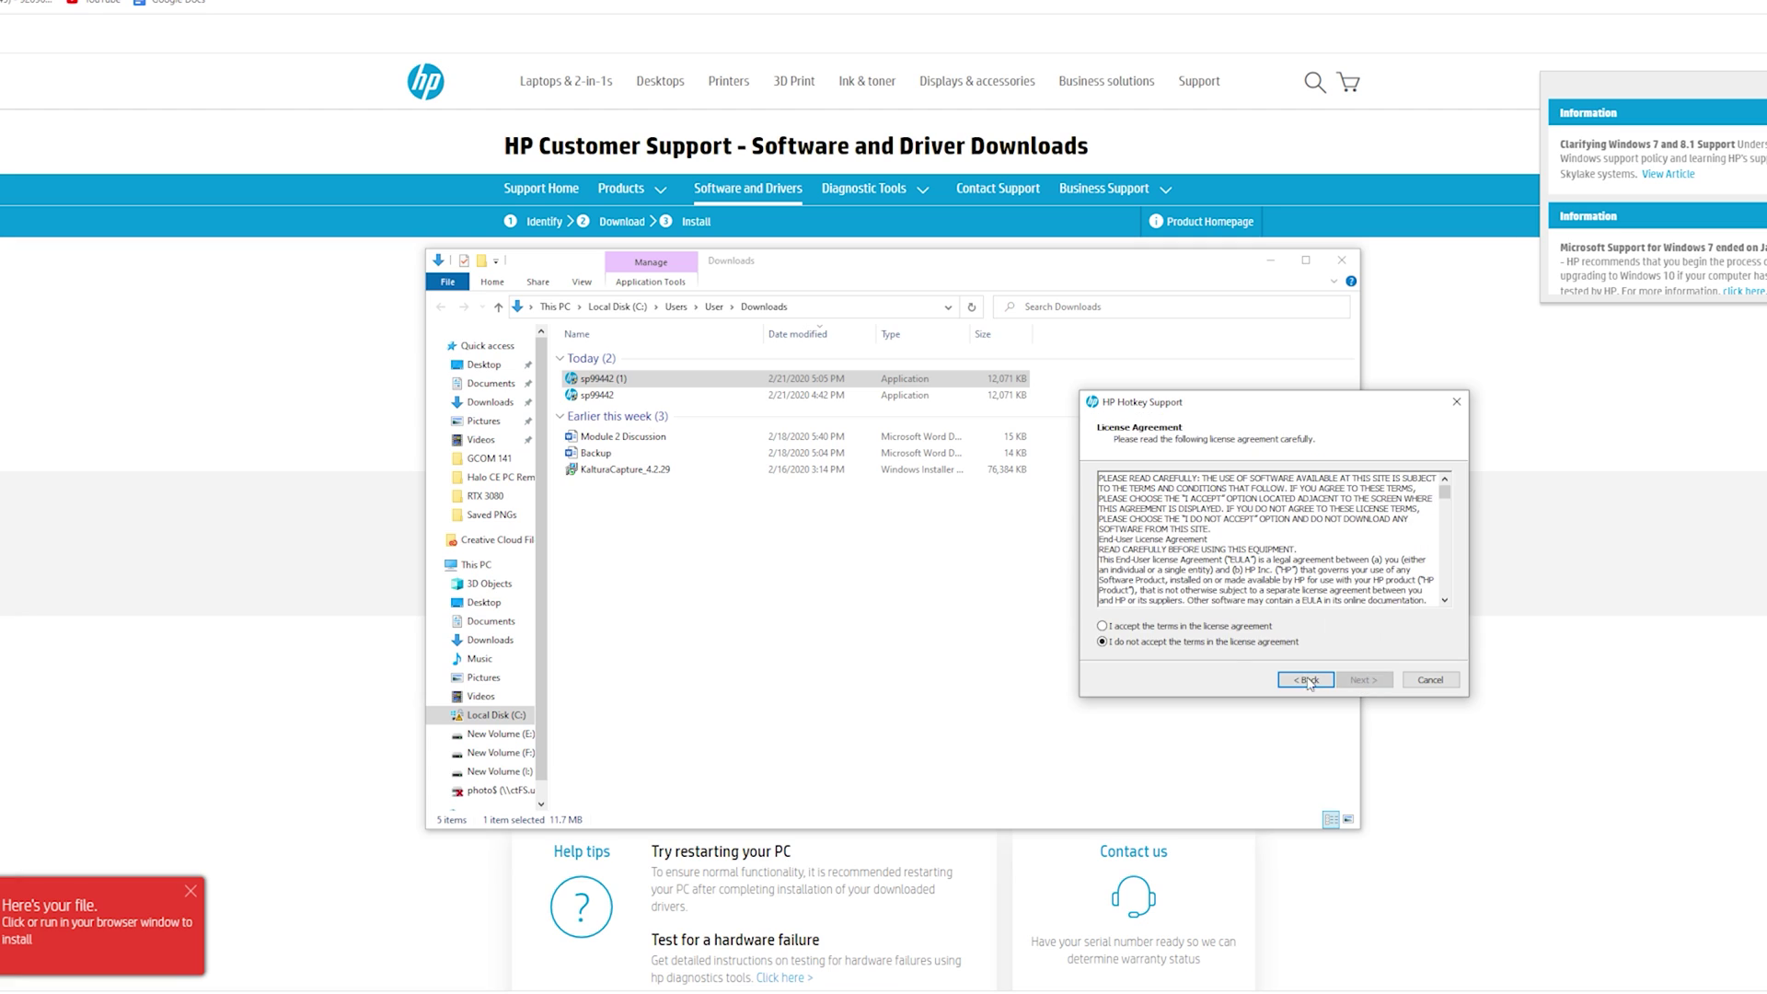
click(1198, 629)
click(1359, 681)
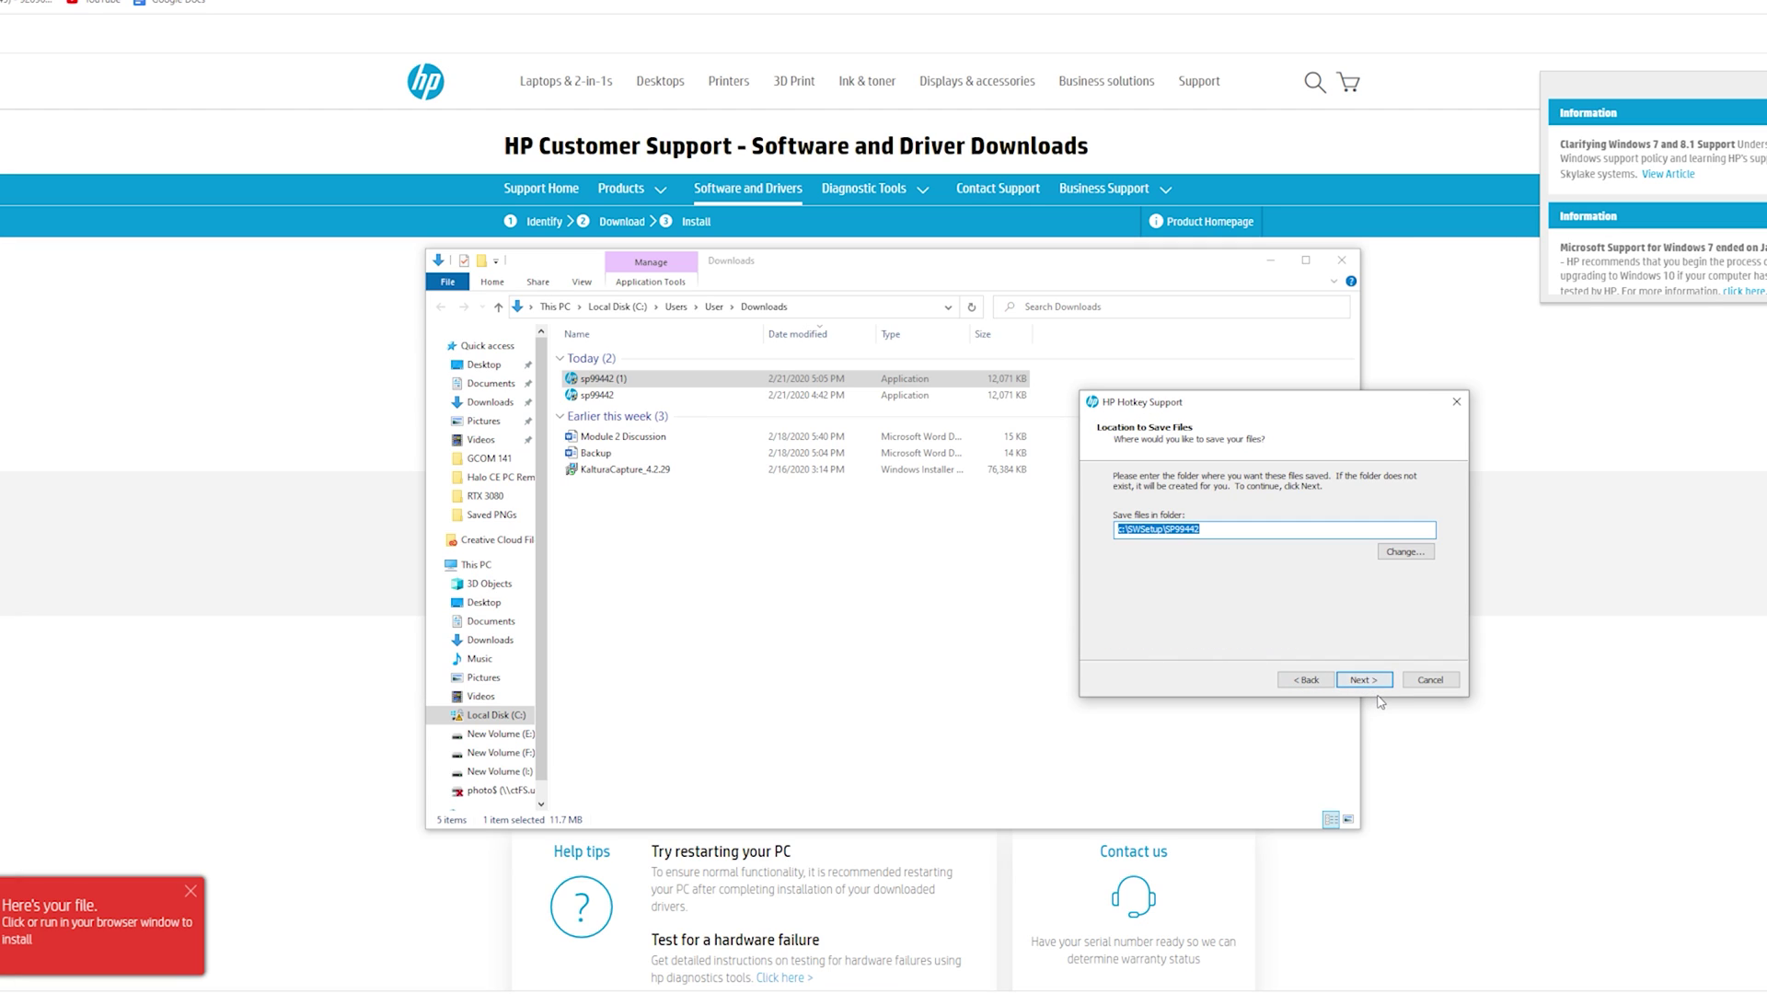
click(1372, 685)
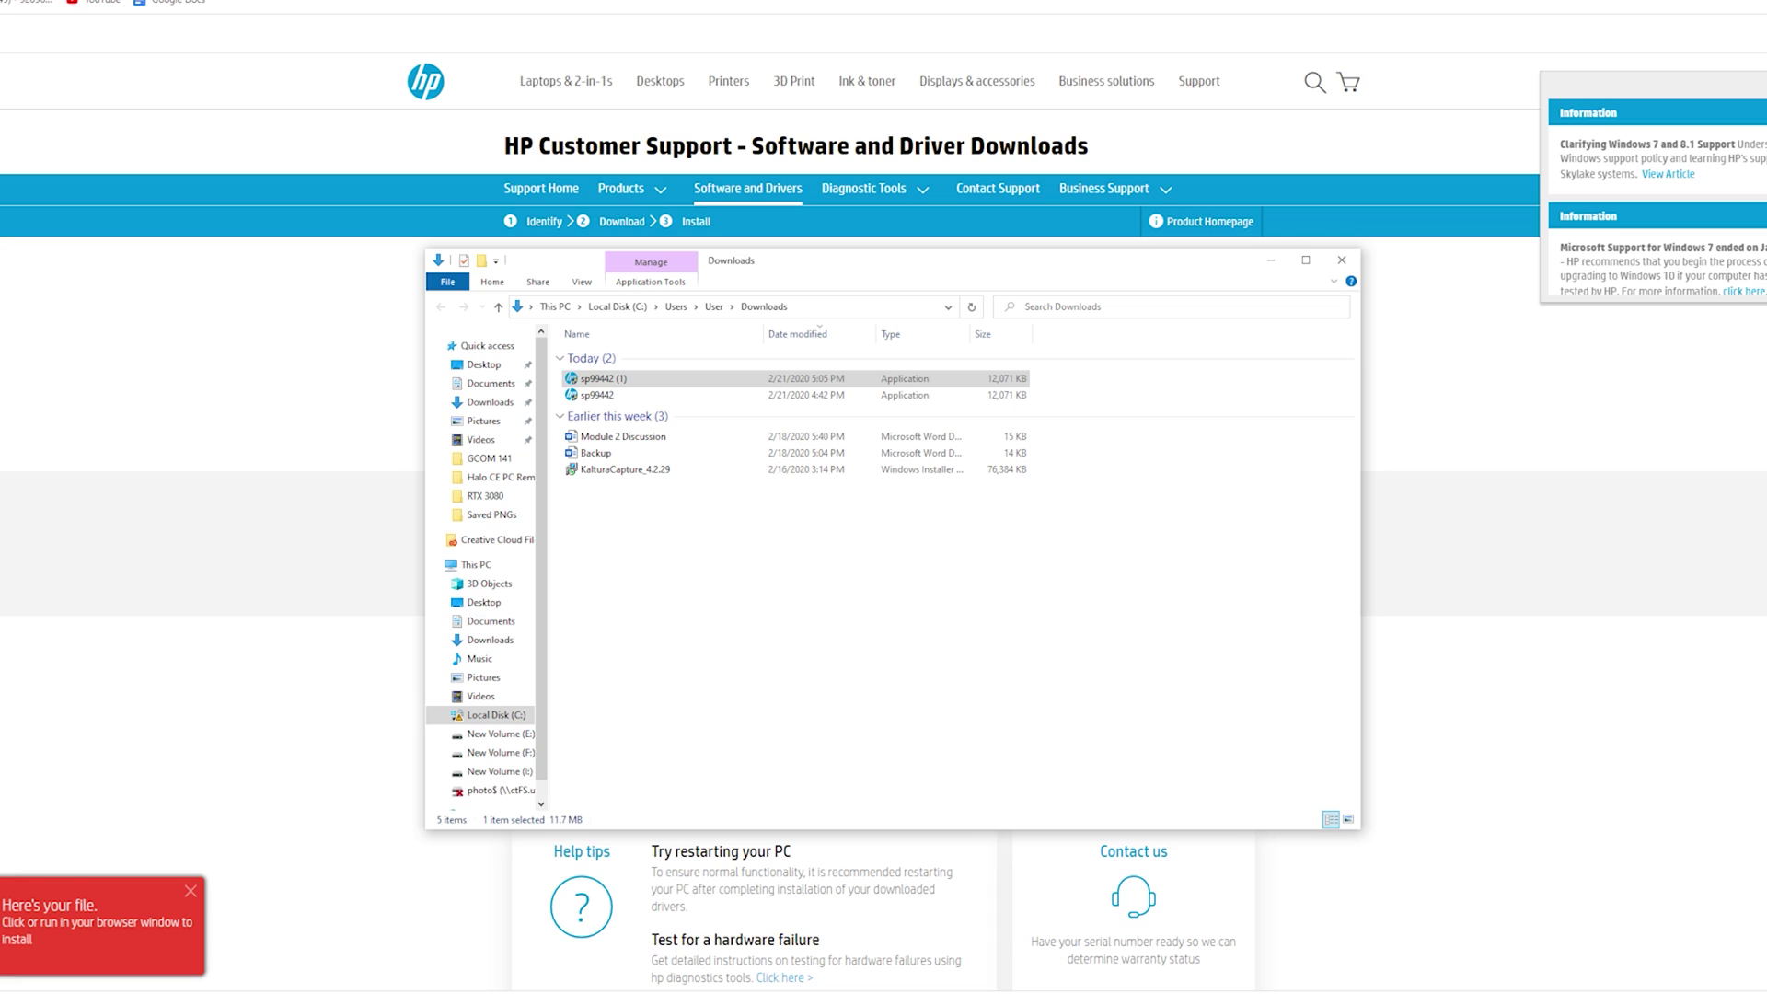
- Open the Windows Start menu and close it again
key(super)
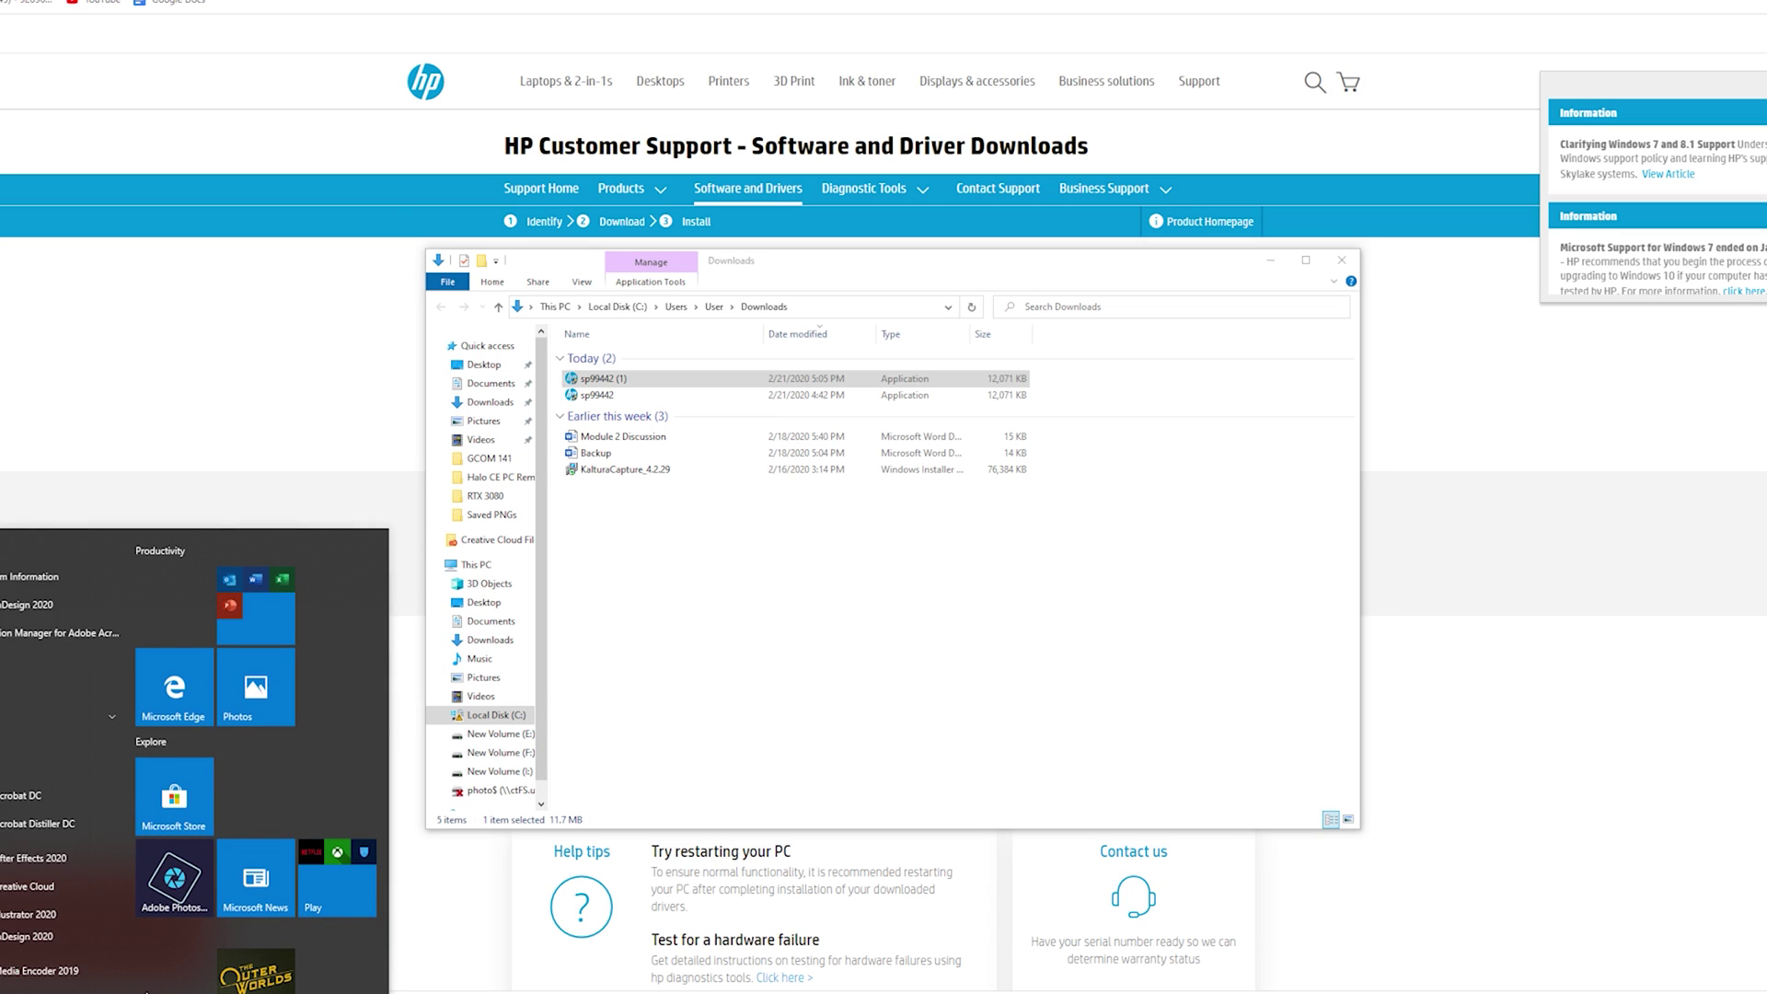
click(855, 641)
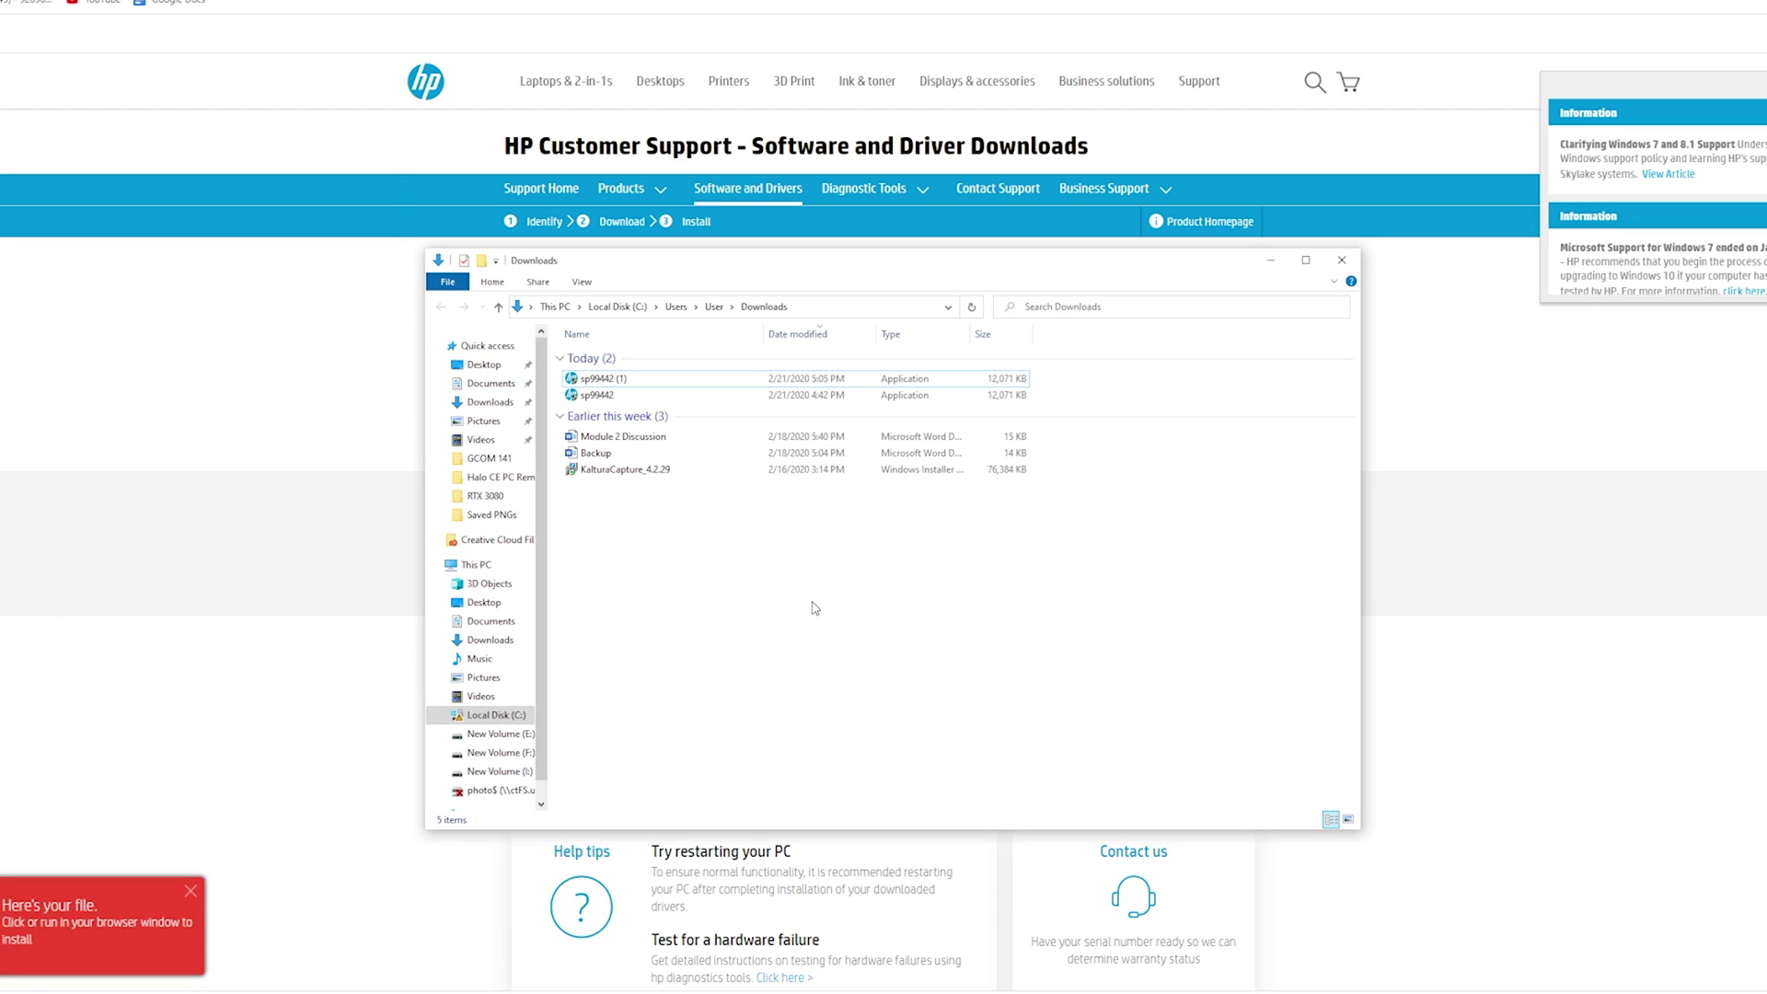